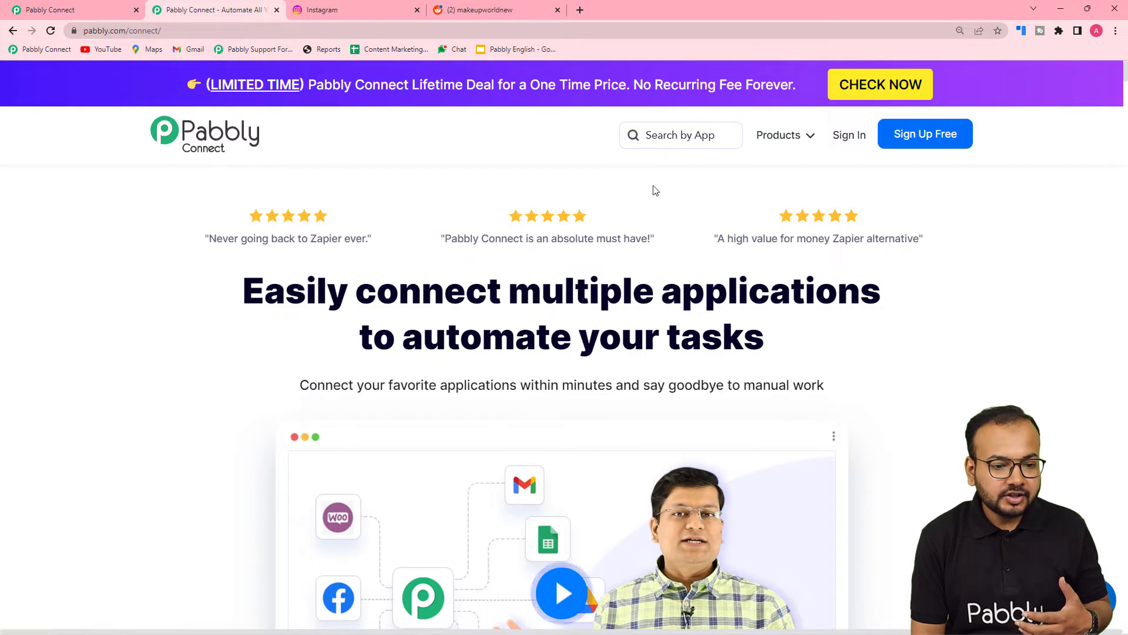
From the dashboard, create a workflow titled 'Reddit to Instagram Automation'
left_click(71, 7)
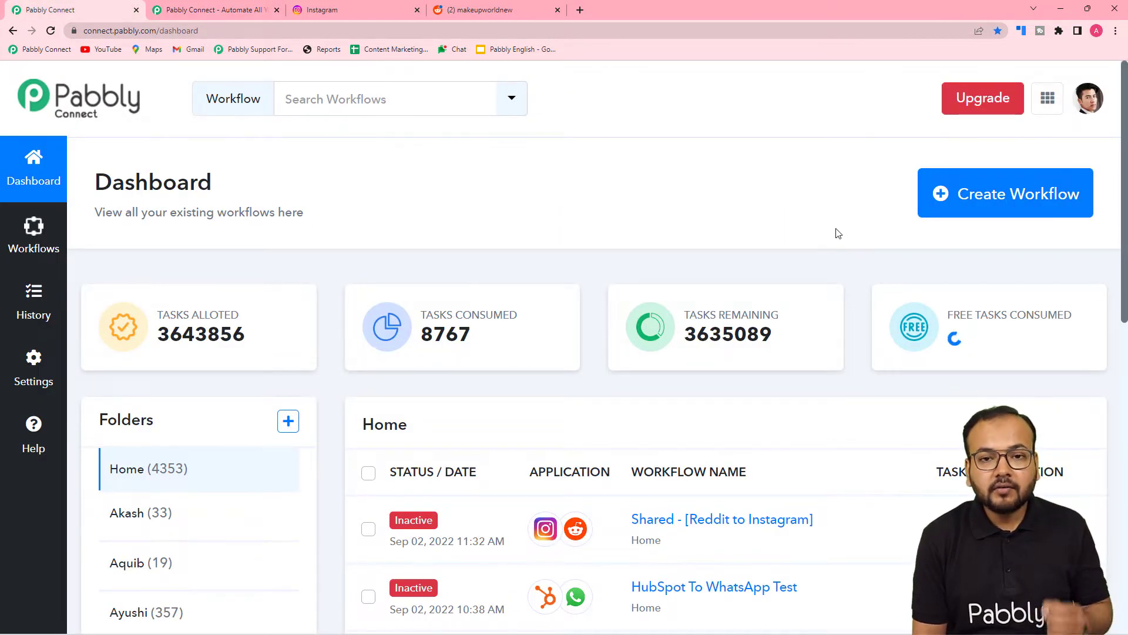
left_click(988, 202)
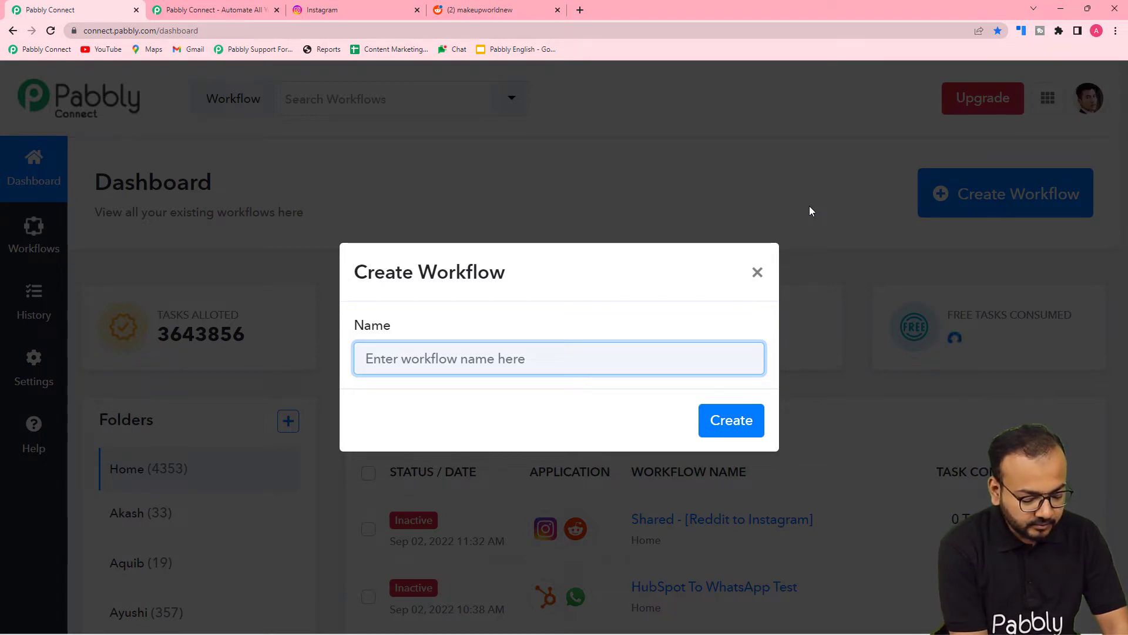
type("RE")
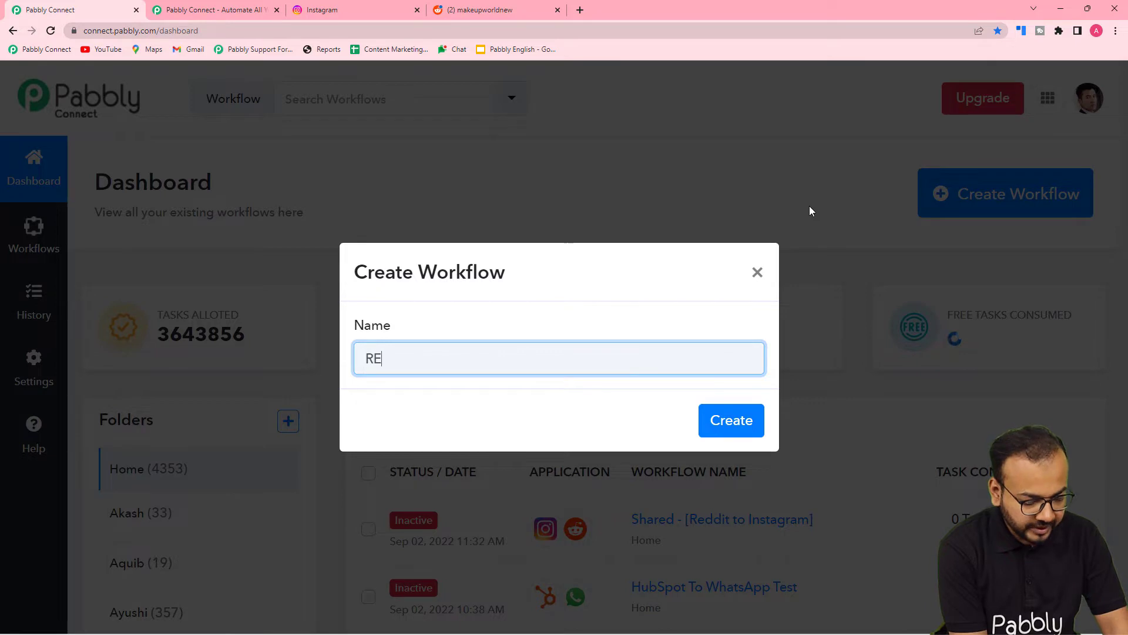
key("BackSpace")
type("ed")
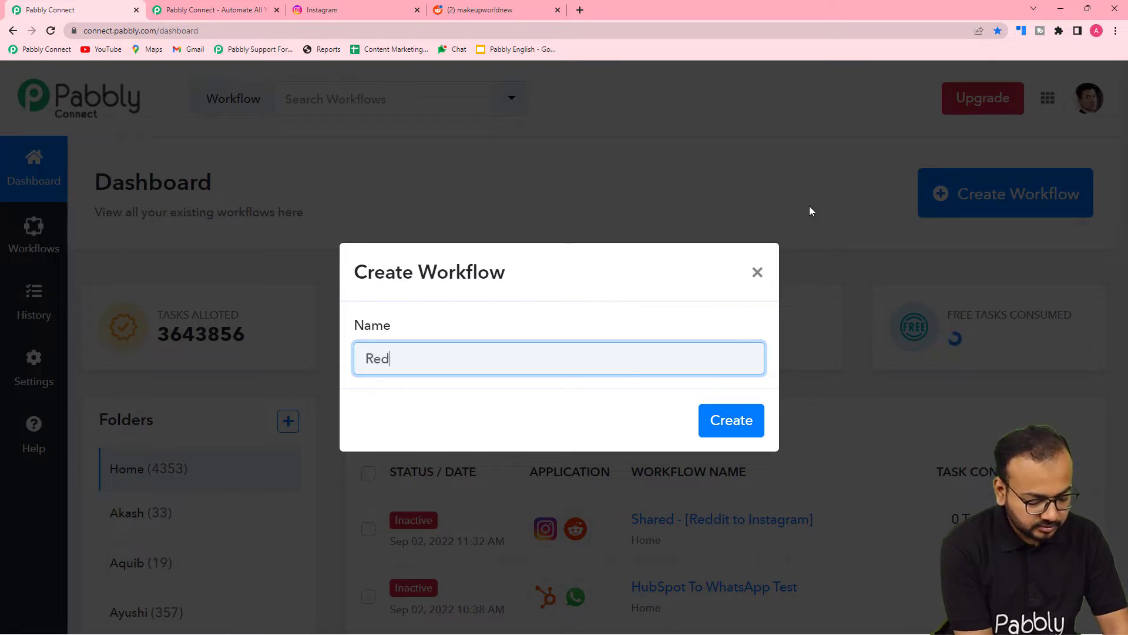
type("dit to Instagram Aut")
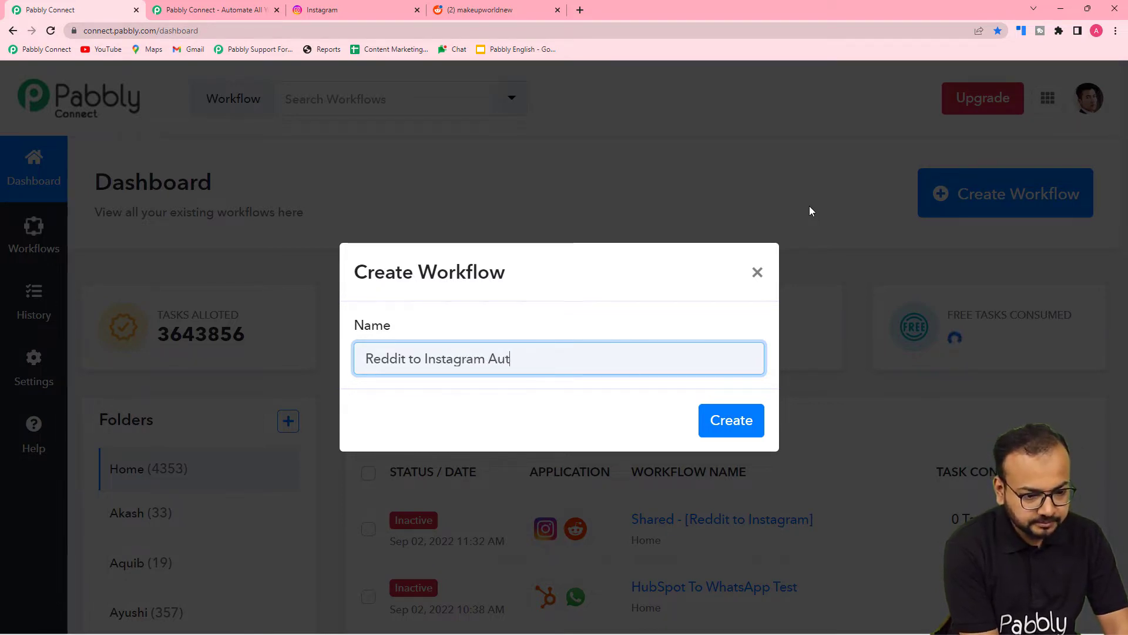
type("omation")
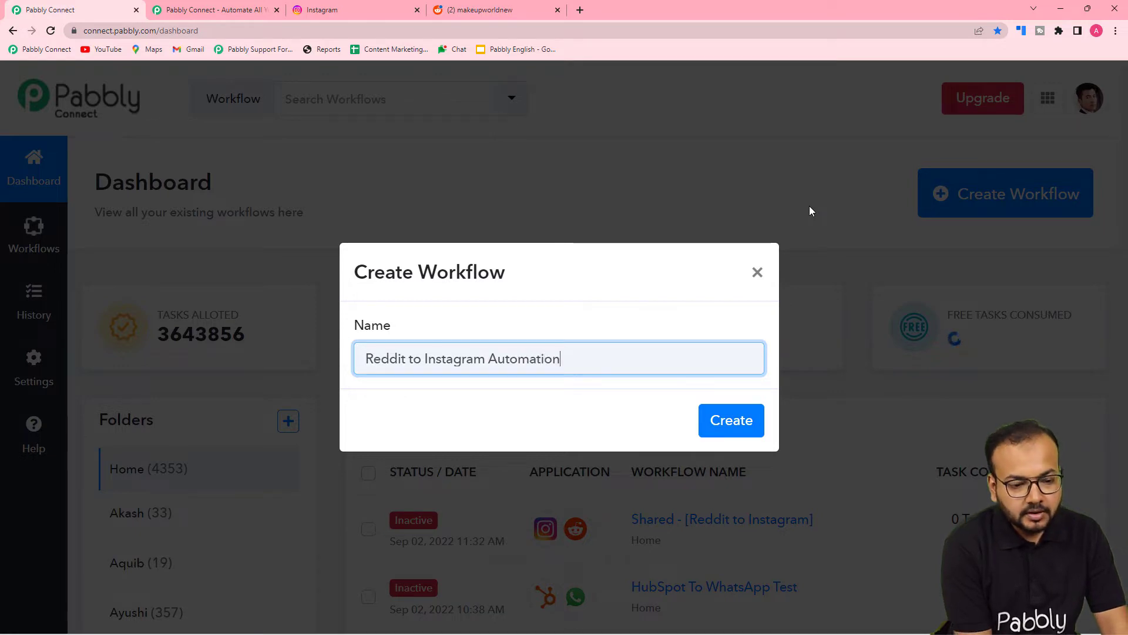
left_click(748, 431)
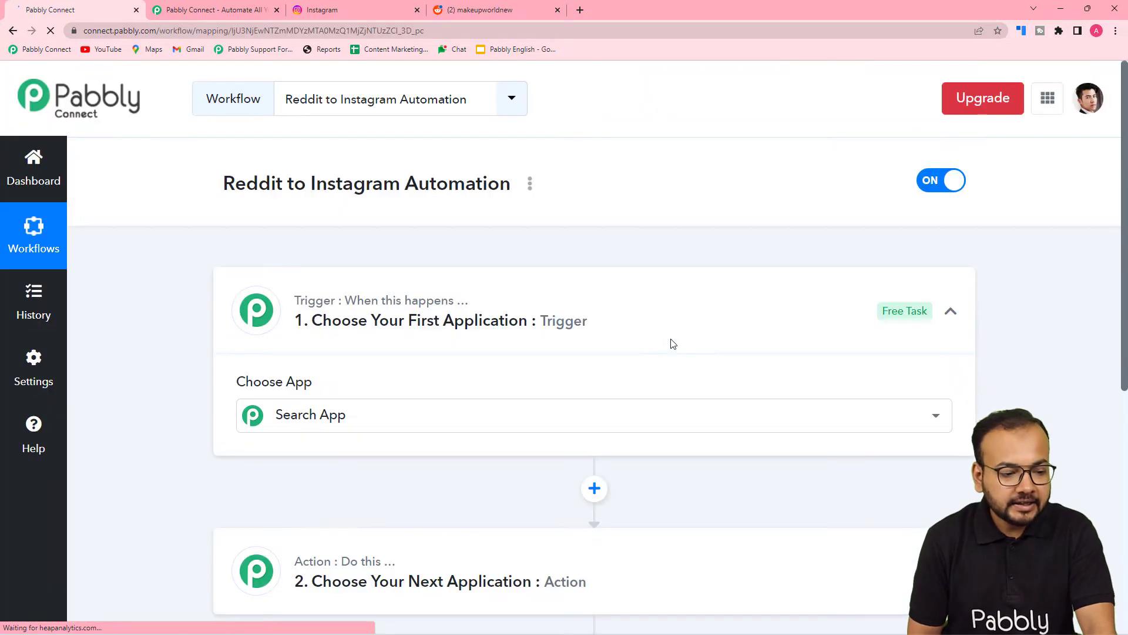
Expand the new workflow's action step and review the trigger's Choose App list
scroll(673, 343, "down", 2)
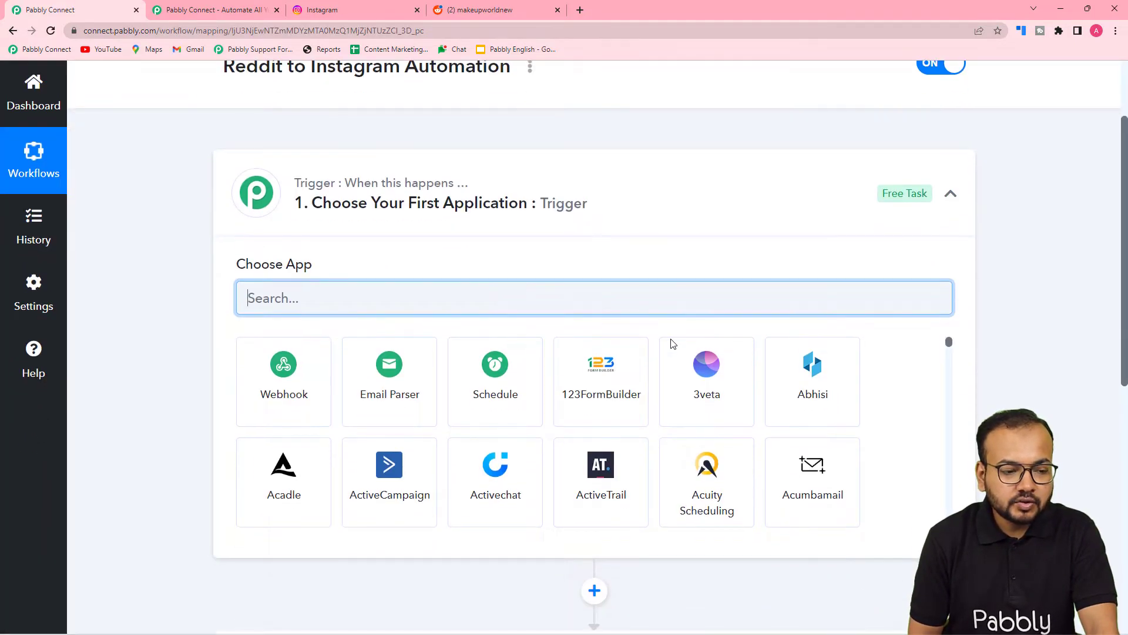
scroll(388, 259, "down", 3)
scroll(386, 259, "down", 3)
left_click(348, 350)
scroll(207, 325, "up", 4)
scroll(207, 323, "up", 2)
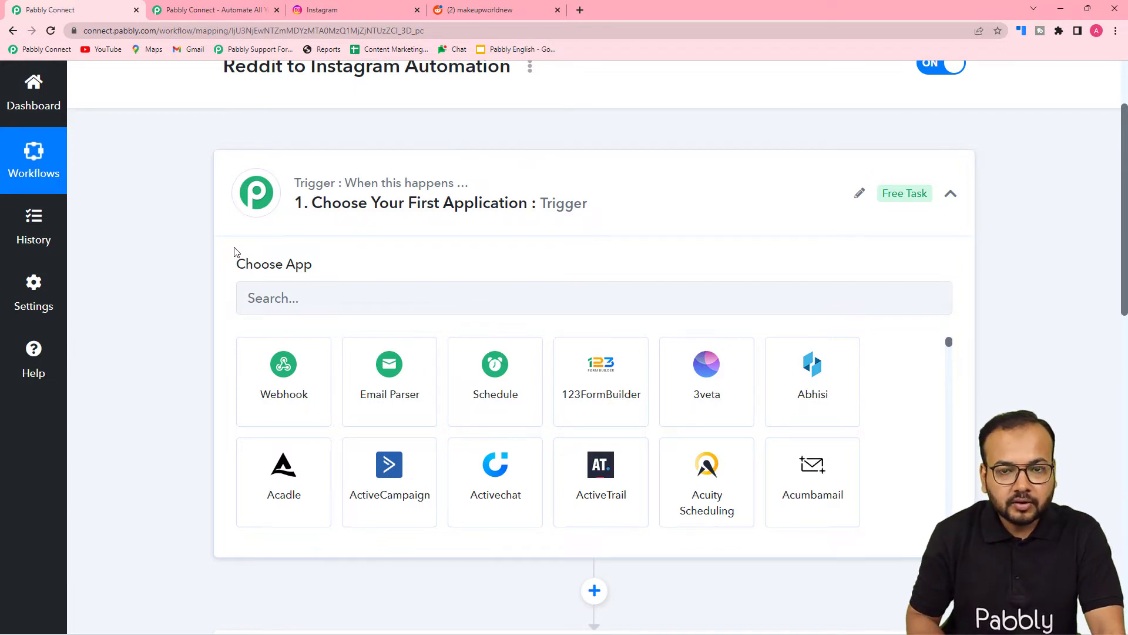
scroll(234, 252, "down", 10)
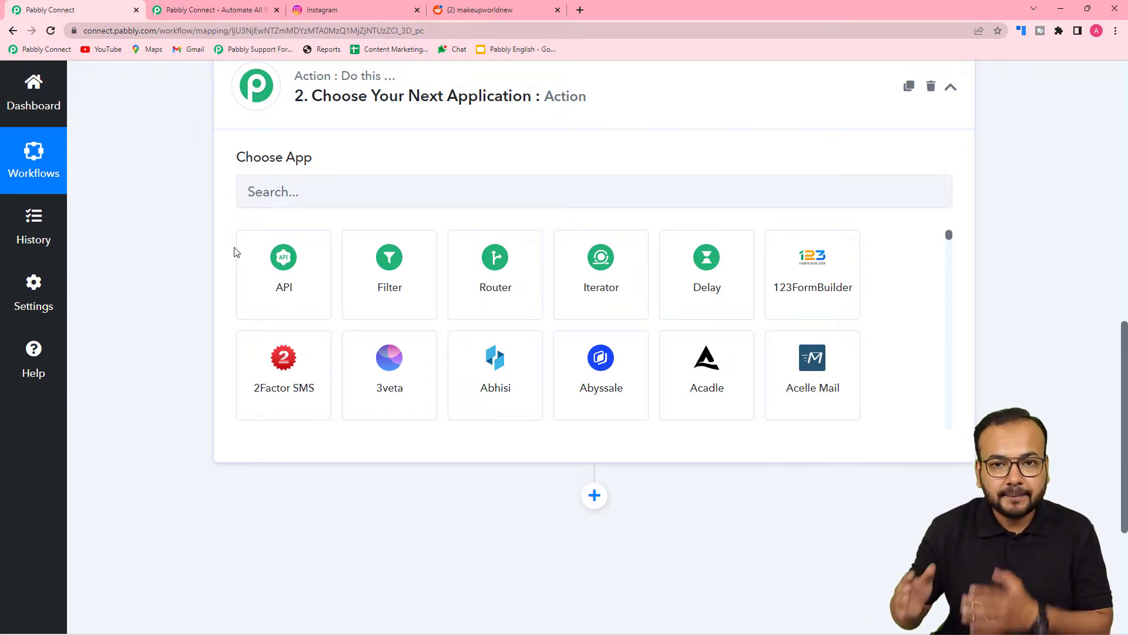
scroll(234, 251, "up", 10)
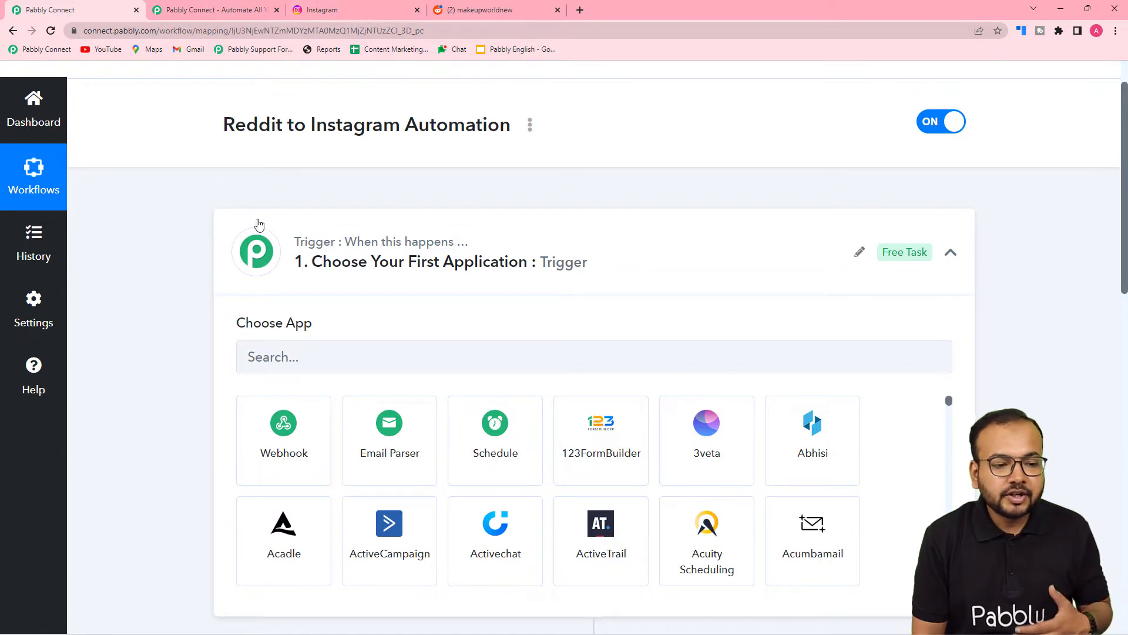
scroll(258, 225, "down", 1)
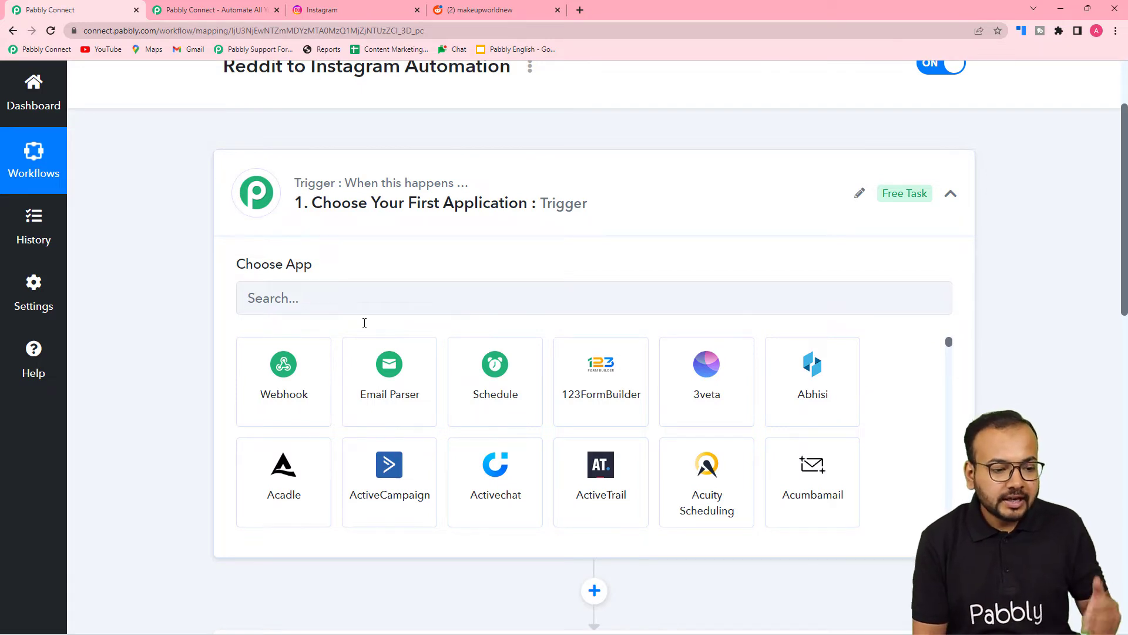
Search 'inst' and pick Instagram for Business as the trigger app
left_click(369, 305)
type("u")
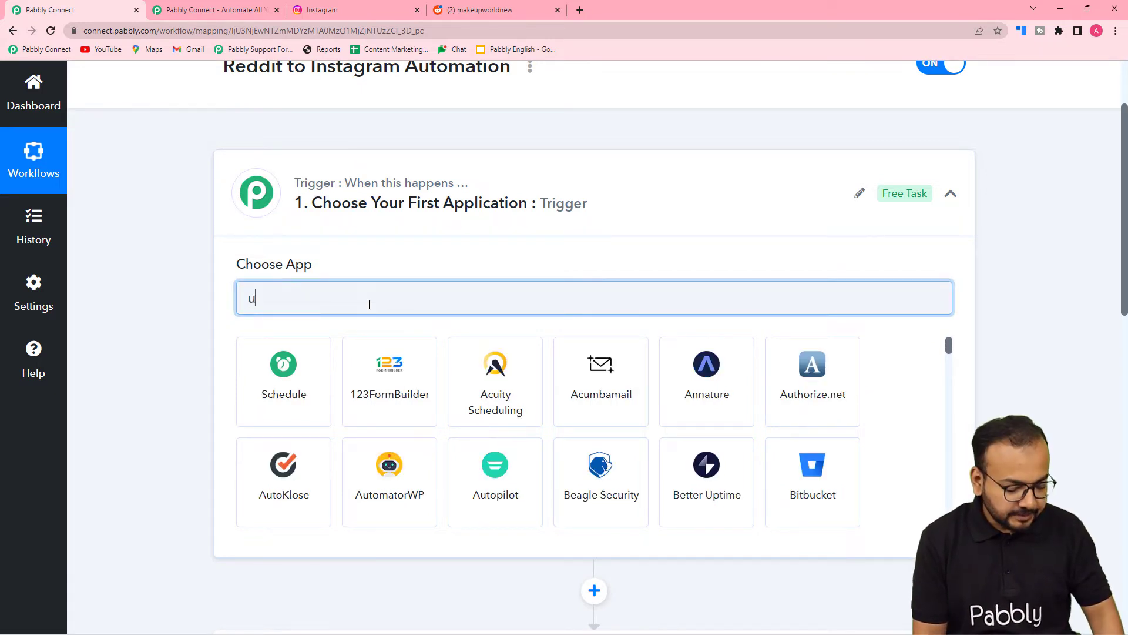
key("BackSpace")
type("inst")
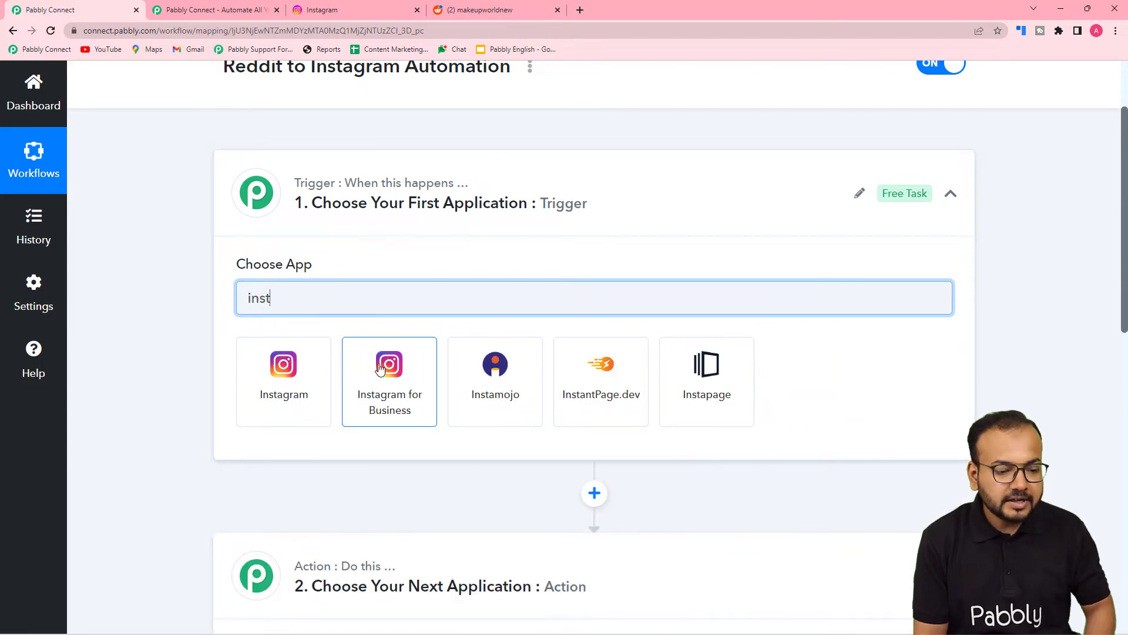
left_click(398, 388)
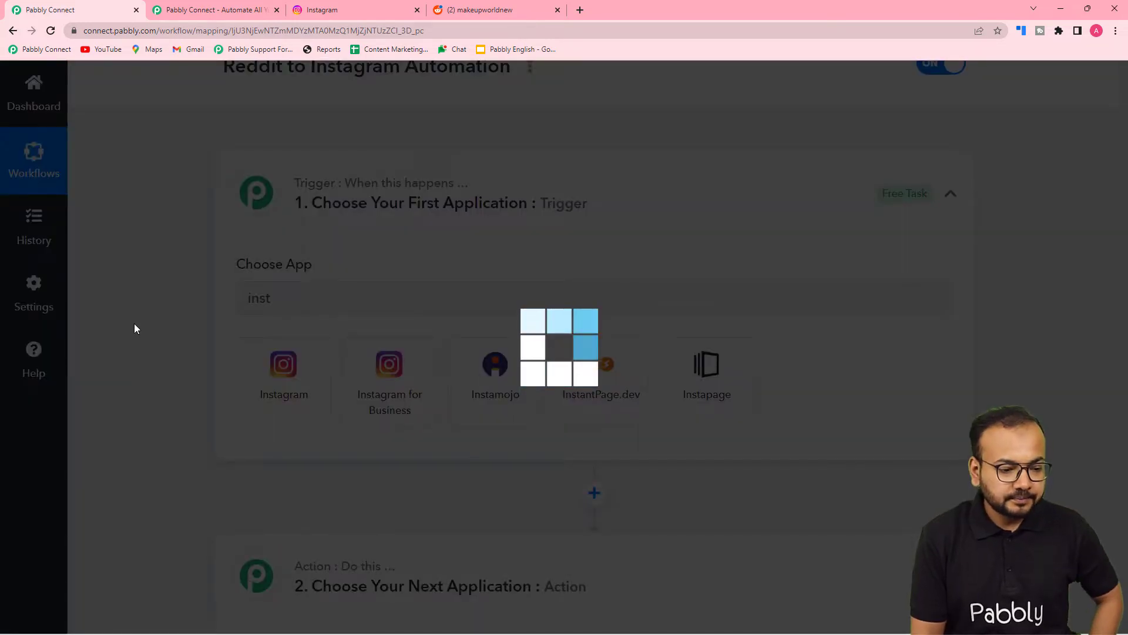
scroll(135, 328, "down", 2)
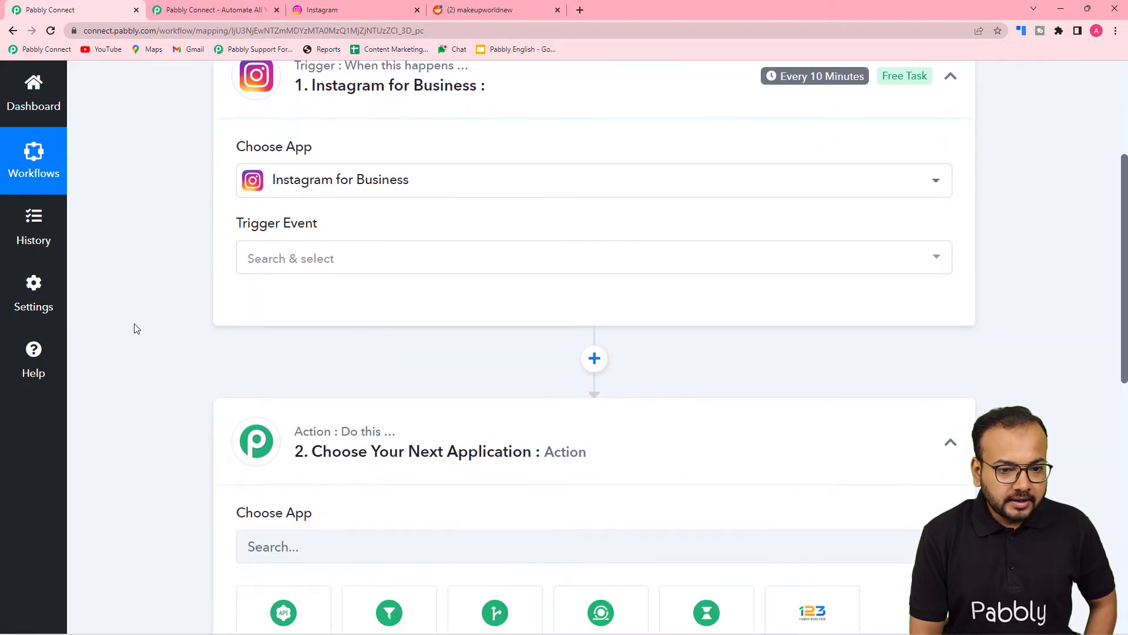
mouse_move(783, 80)
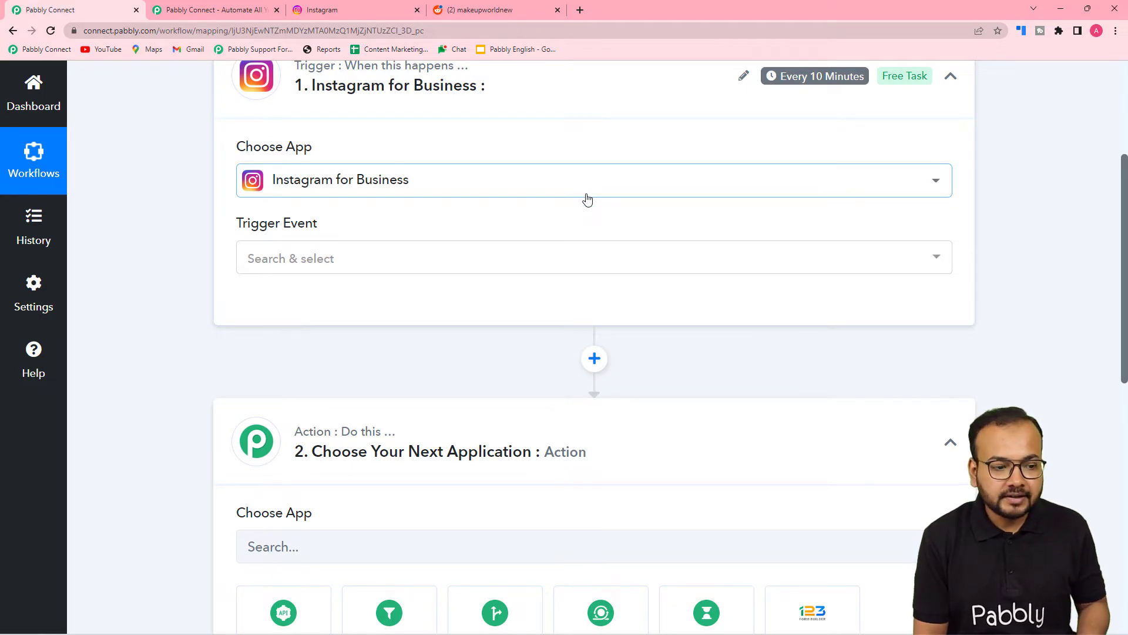
Set the trigger event to New Media Posted in My Account and authorize a new Instagram connection
left_click(338, 258)
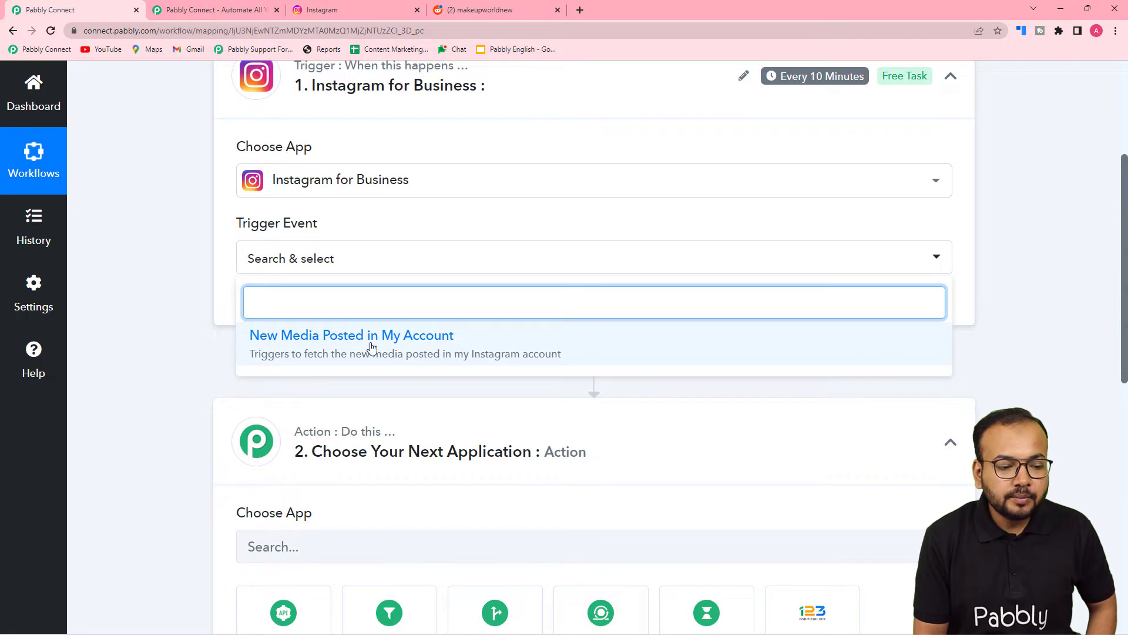
left_click(418, 344)
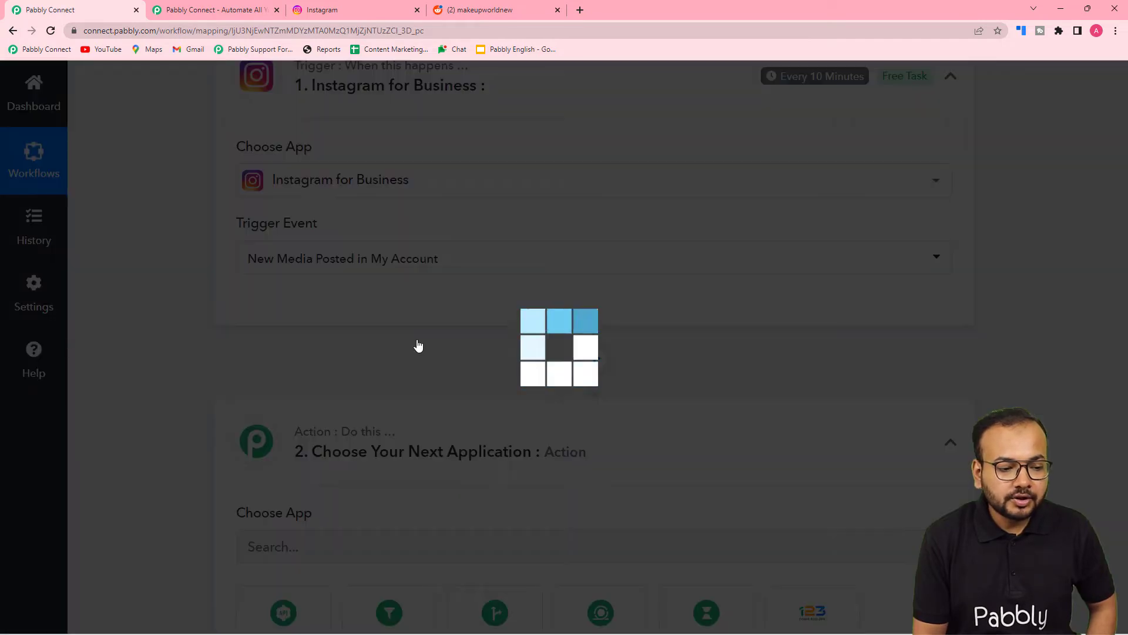
left_click(290, 321)
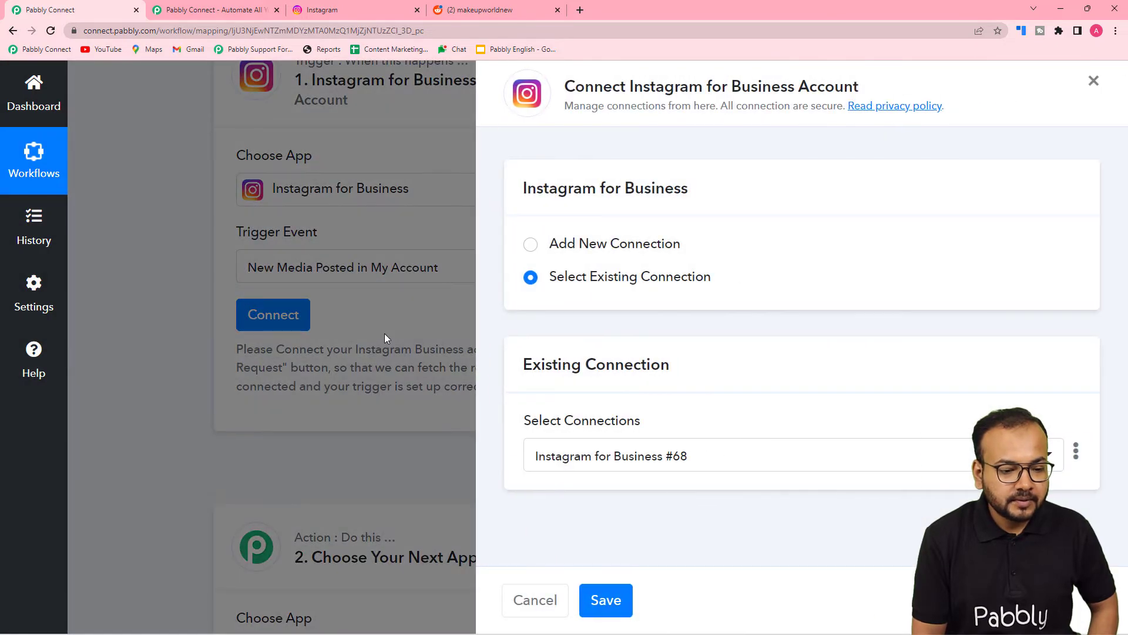
left_click(531, 244)
left_click(597, 440)
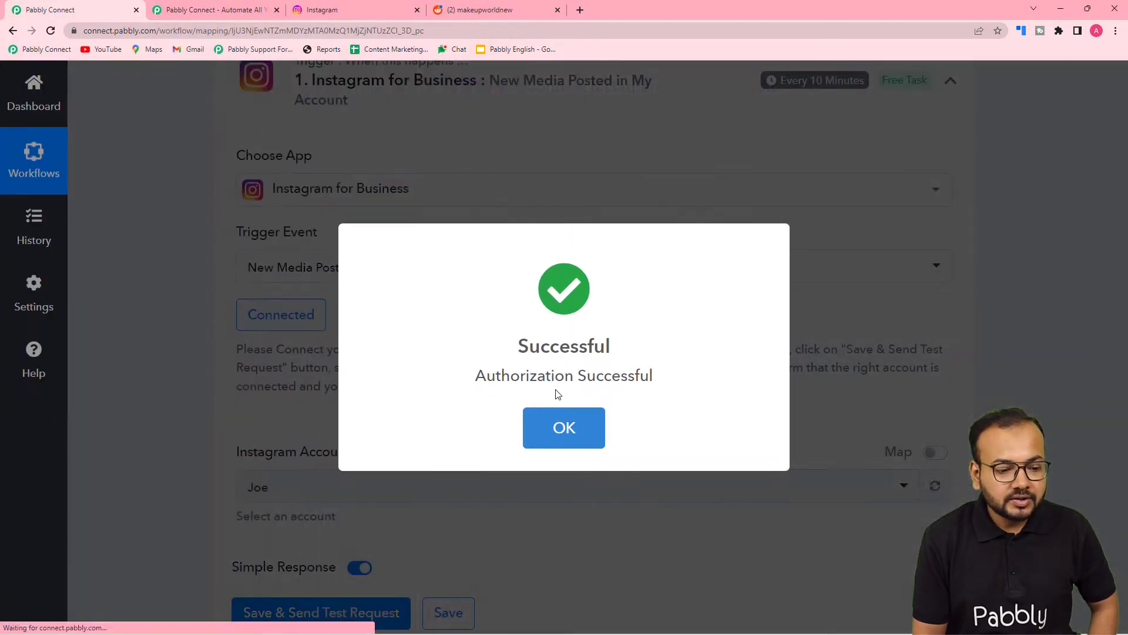
left_click(563, 425)
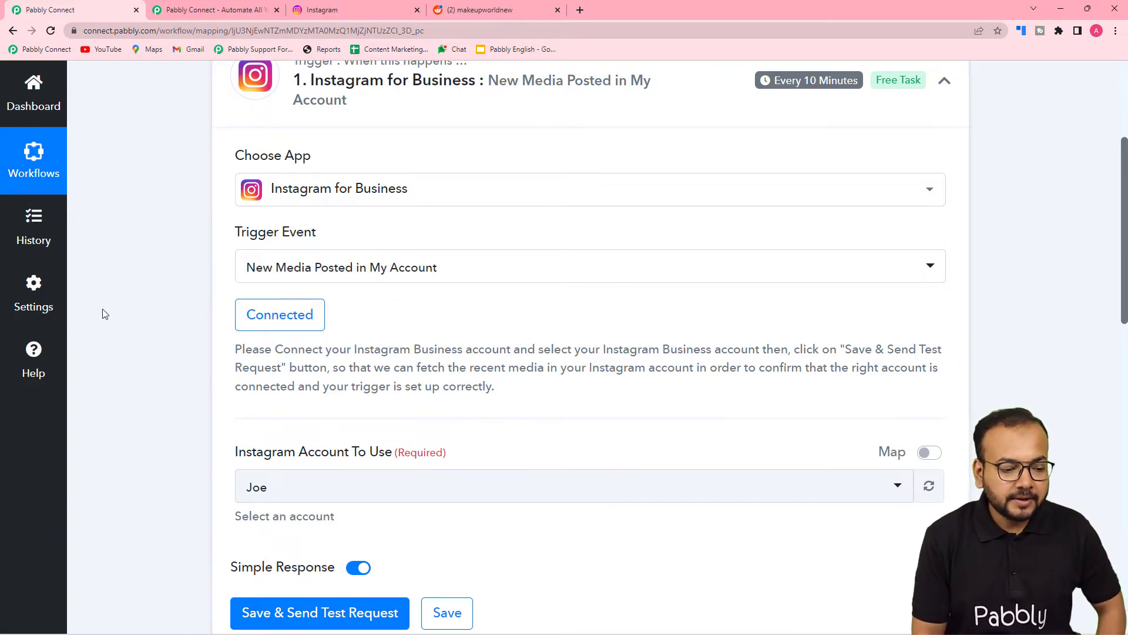
scroll(101, 315, "down", 4)
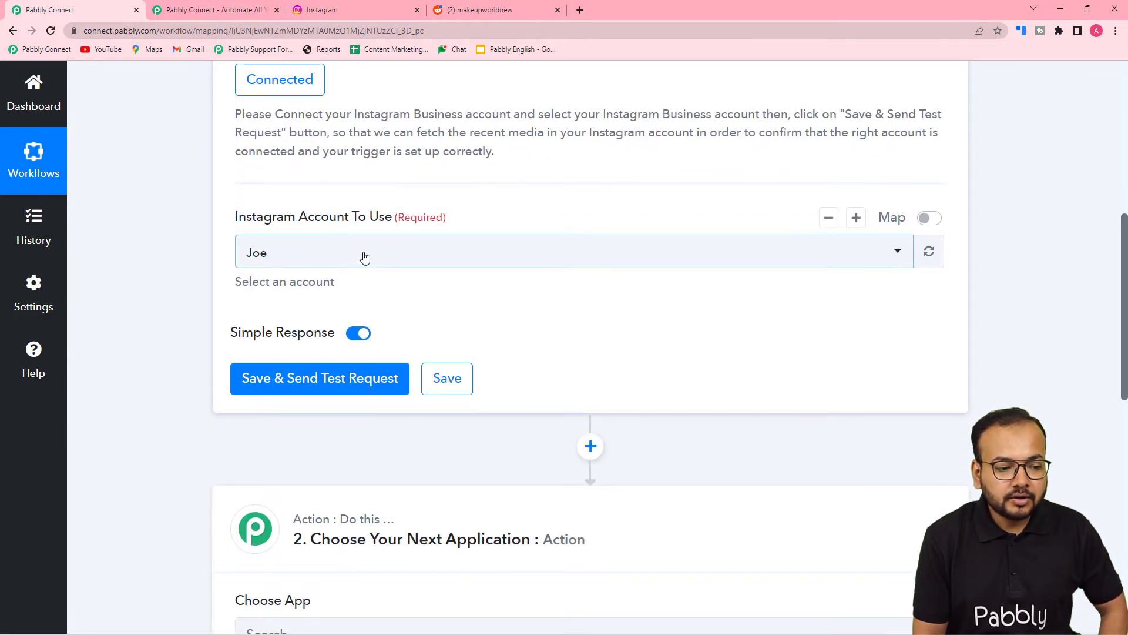
left_click(338, 8)
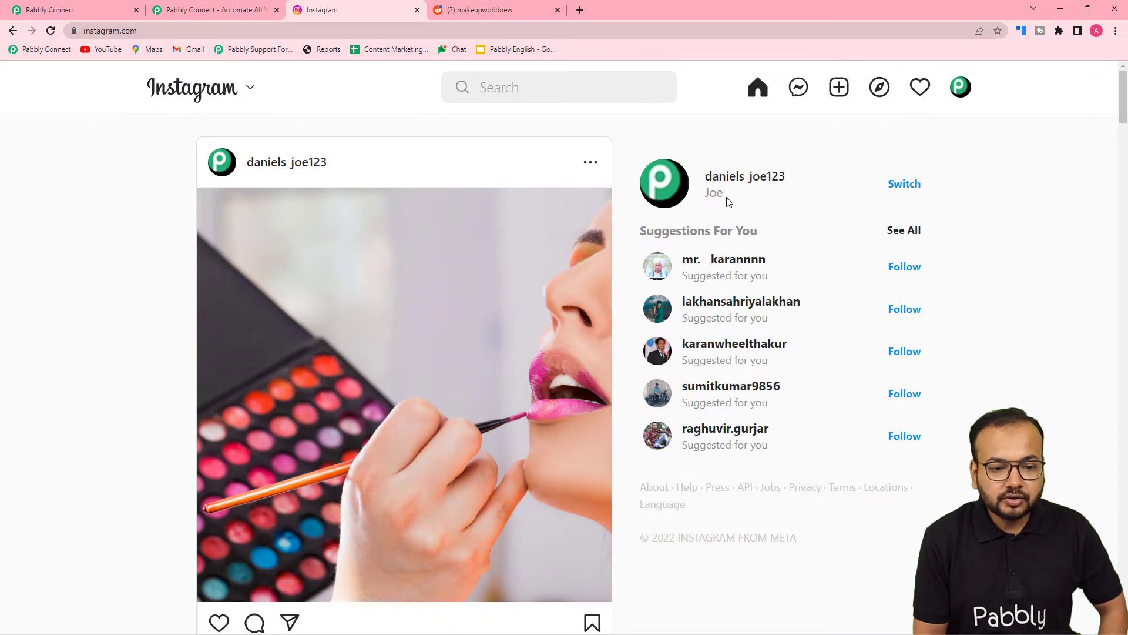
left_click(265, 6)
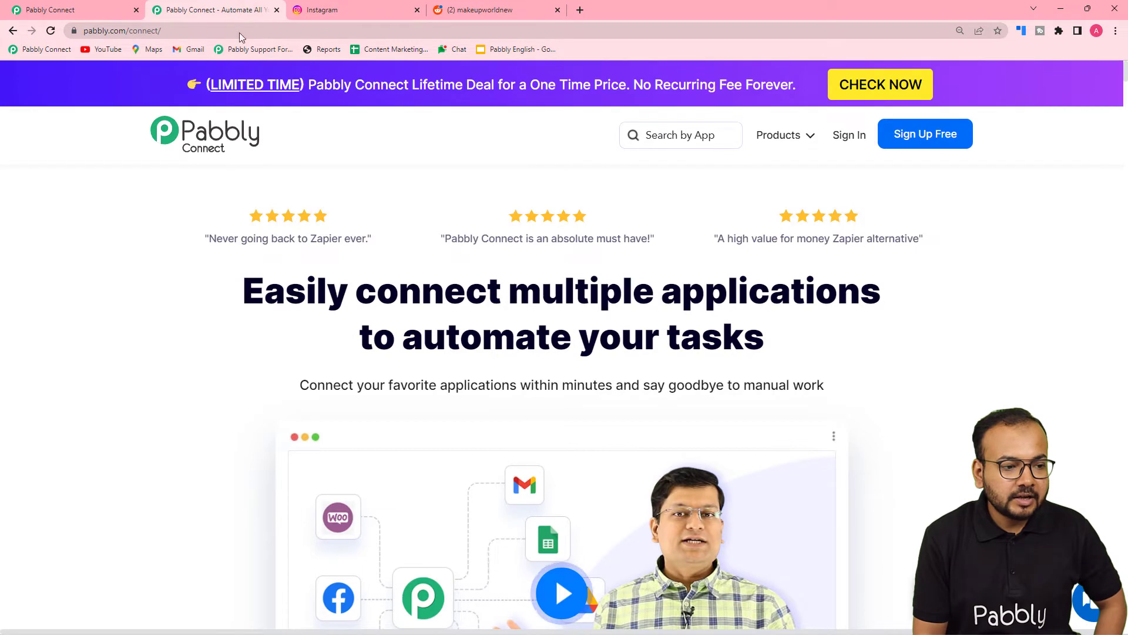
left_click(96, 11)
left_click(289, 254)
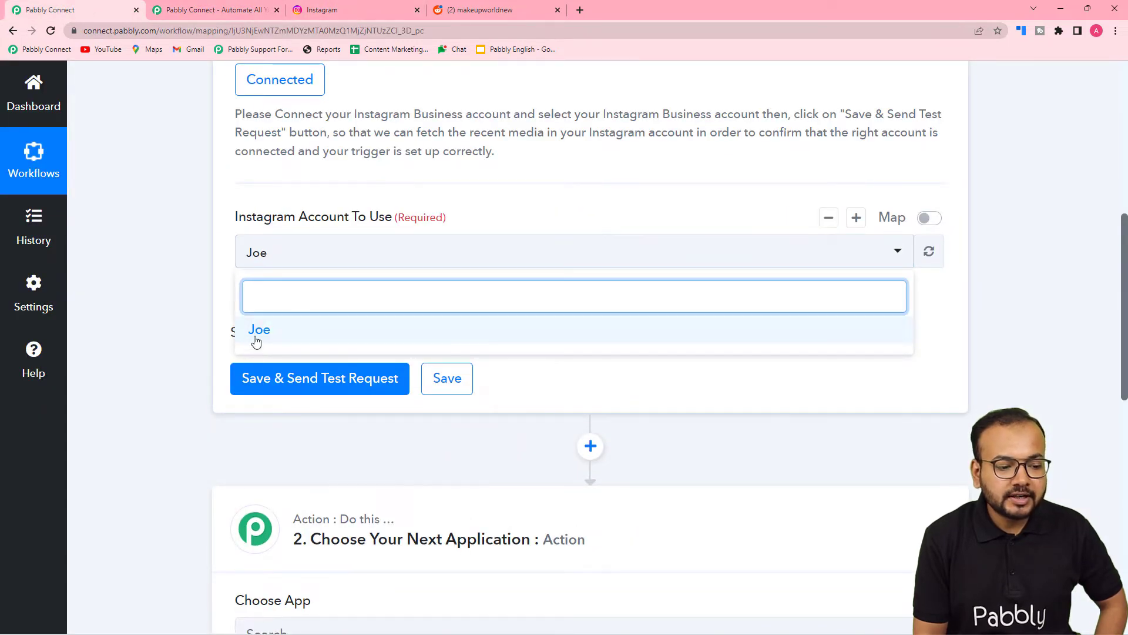
left_click(253, 332)
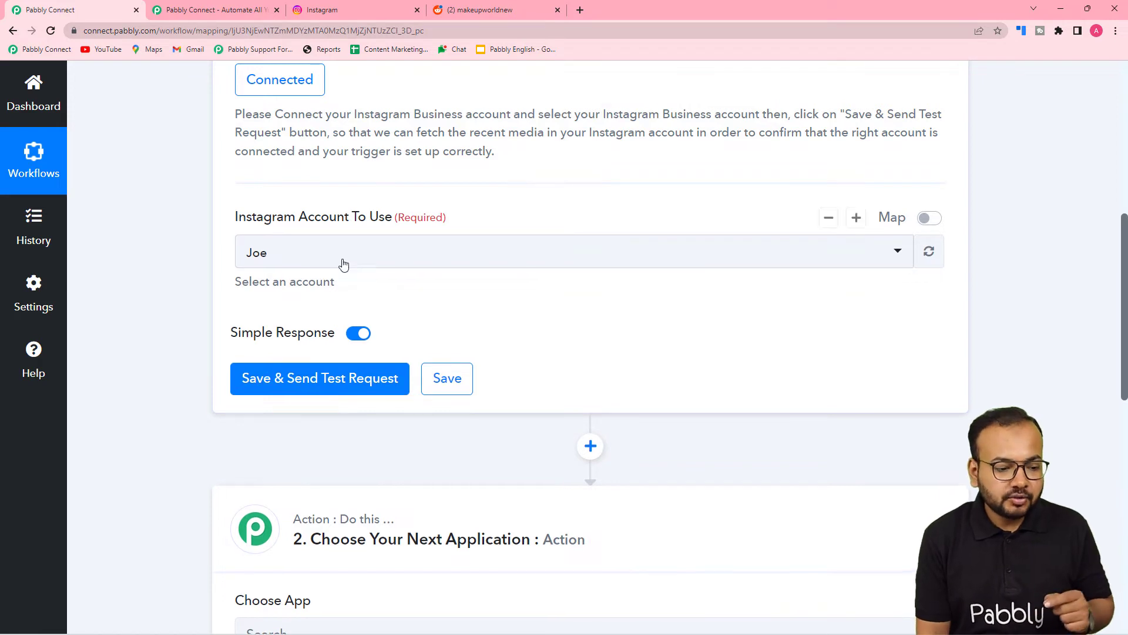
Save the trigger and review the returned post: IMAGE type, #makeupartist caption, timestamp
left_click(279, 377)
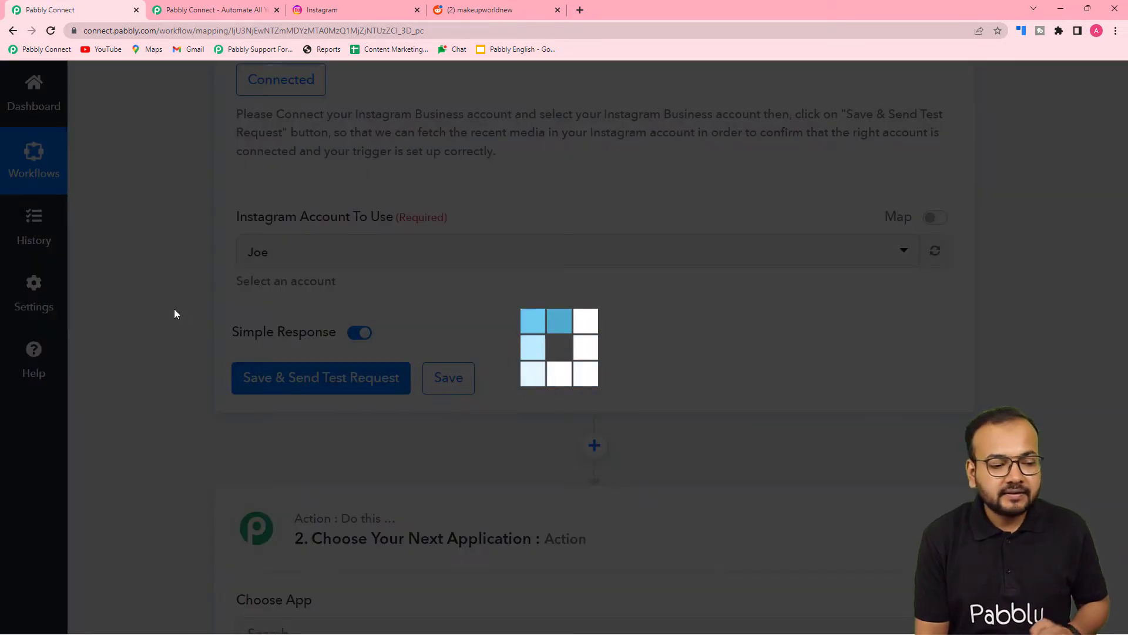
scroll(179, 310, "down", 5)
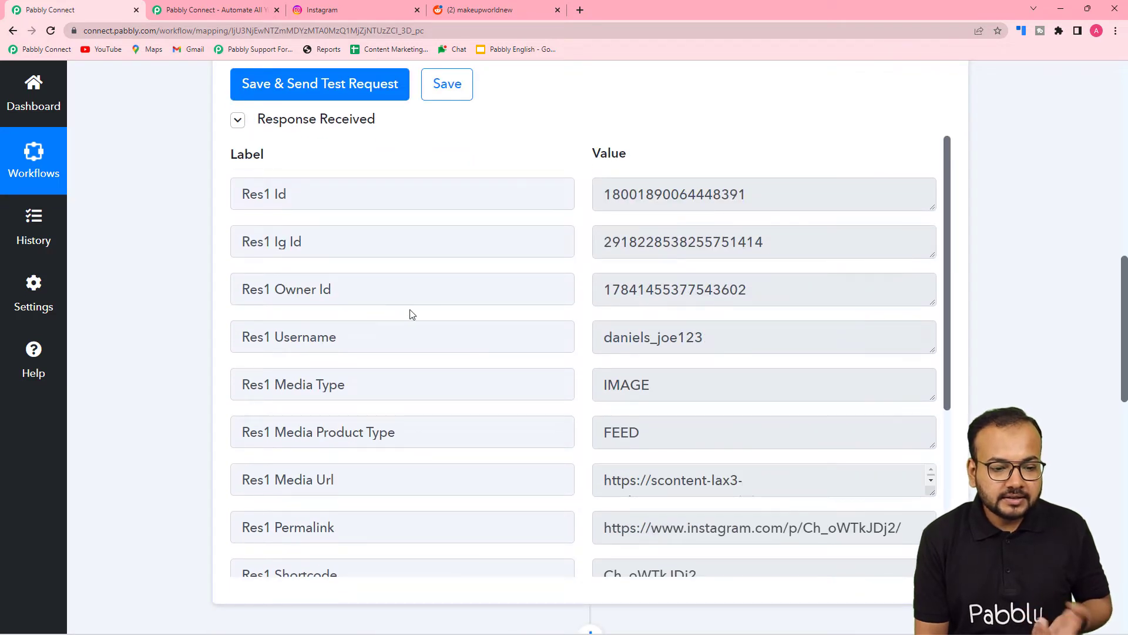
scroll(474, 314, "down", 1)
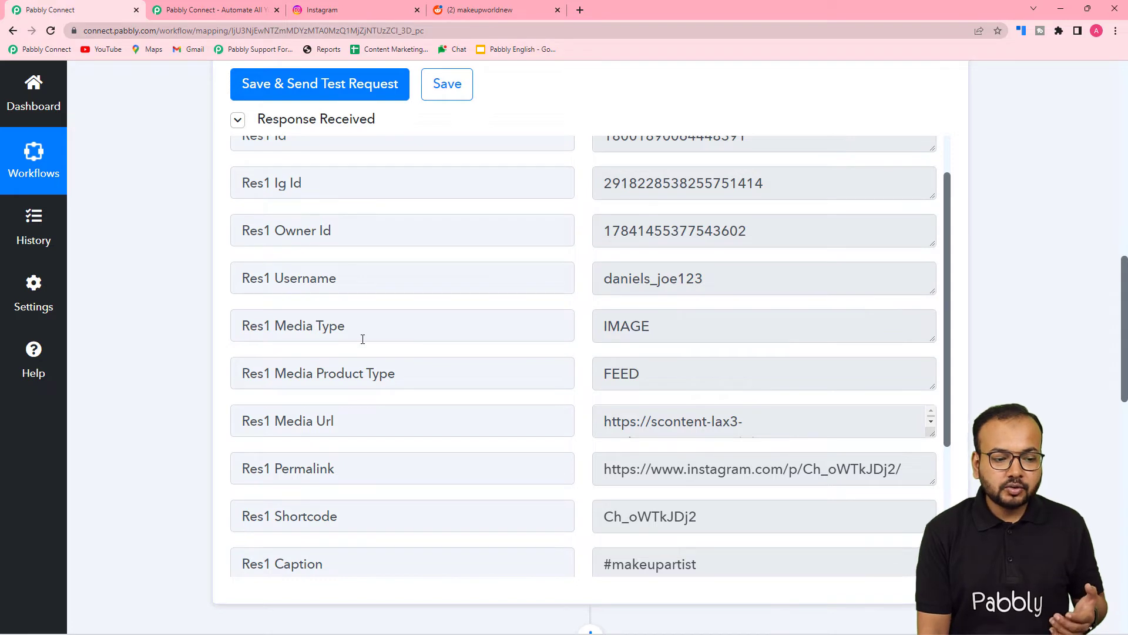
scroll(403, 383, "down", 2)
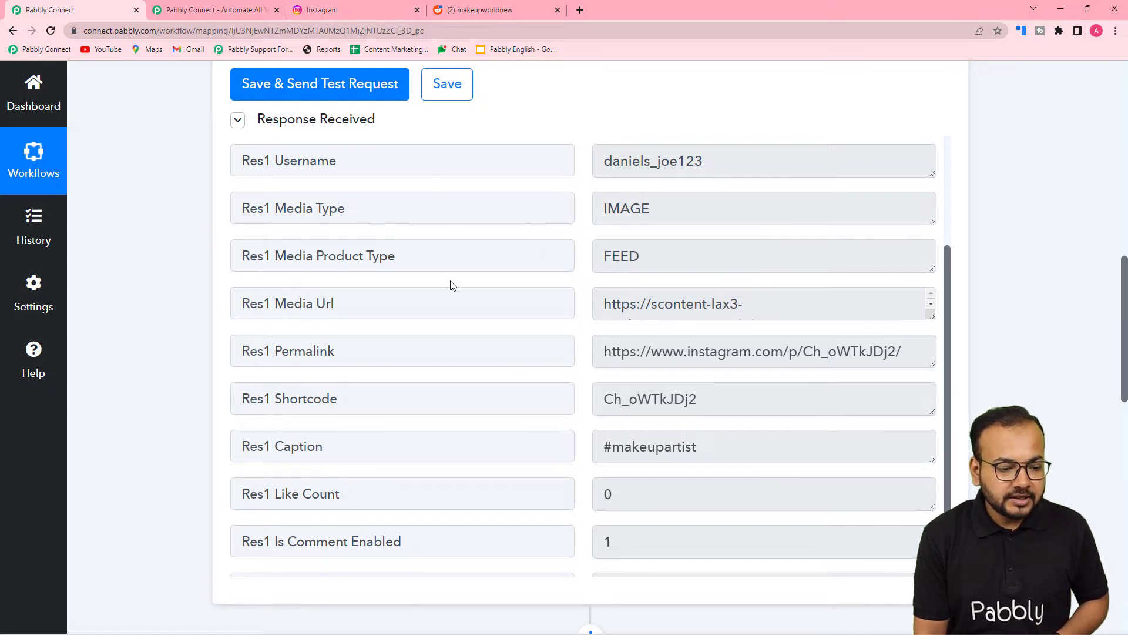
scroll(557, 429, "down", 2)
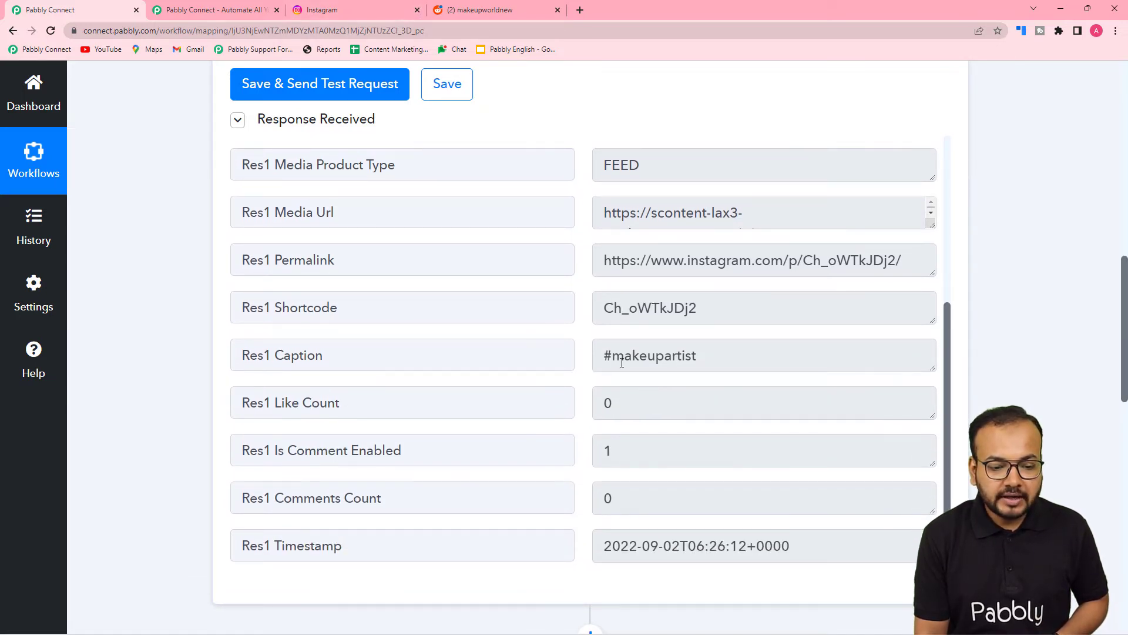
Compare the fetched data against the latest post in the Instagram feed
left_click(368, 10)
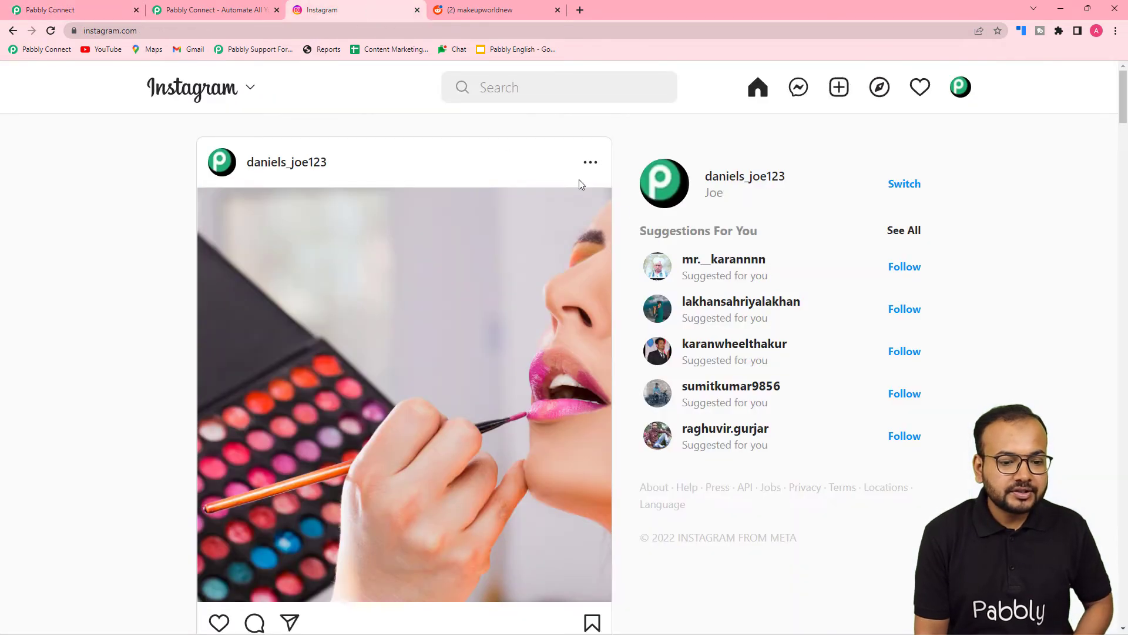
scroll(291, 234, "down", 4)
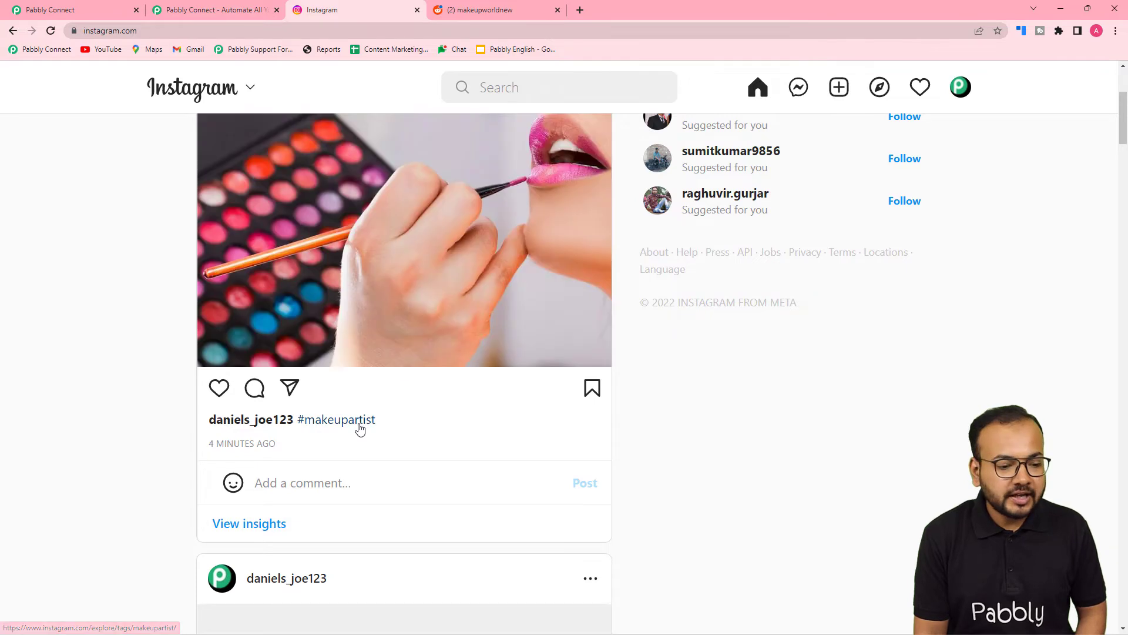
scroll(387, 429, "up", 3)
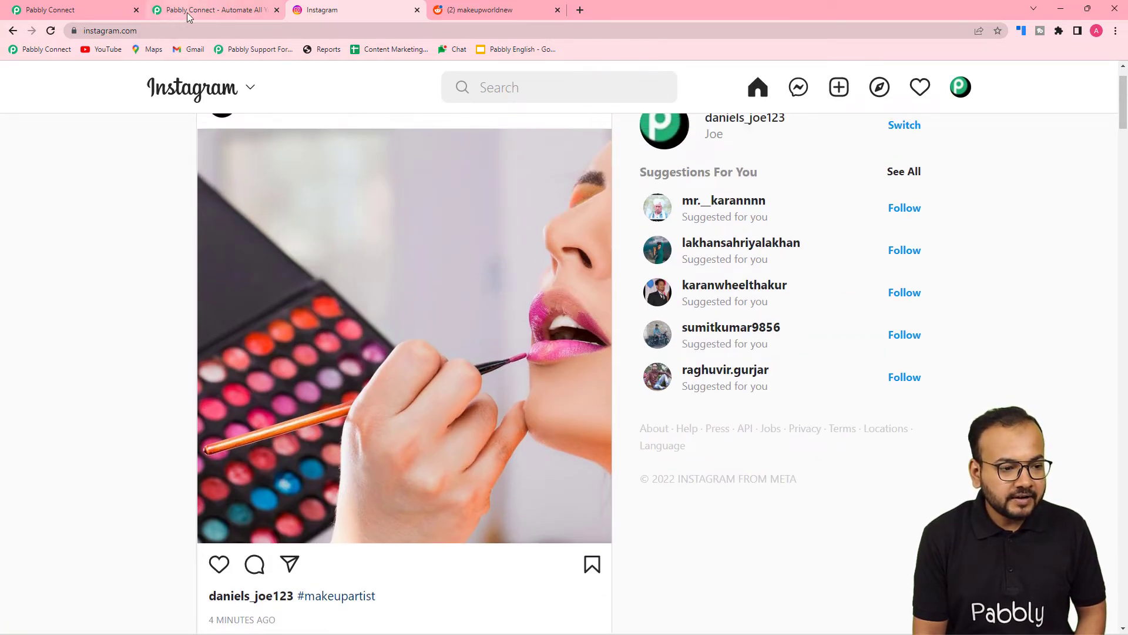
left_click(120, 13)
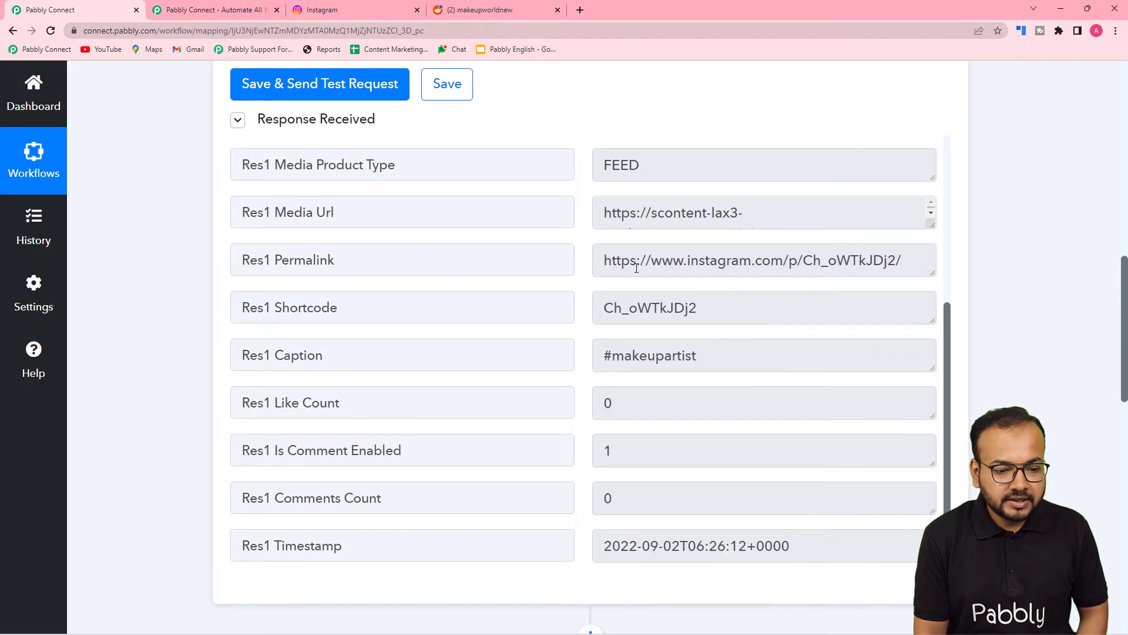
Open the Res1 Permalink URL in a new tab with Go to URL, then return to the workflow
left_click_drag(606, 262, 643, 267)
left_click_drag(870, 265, 931, 268)
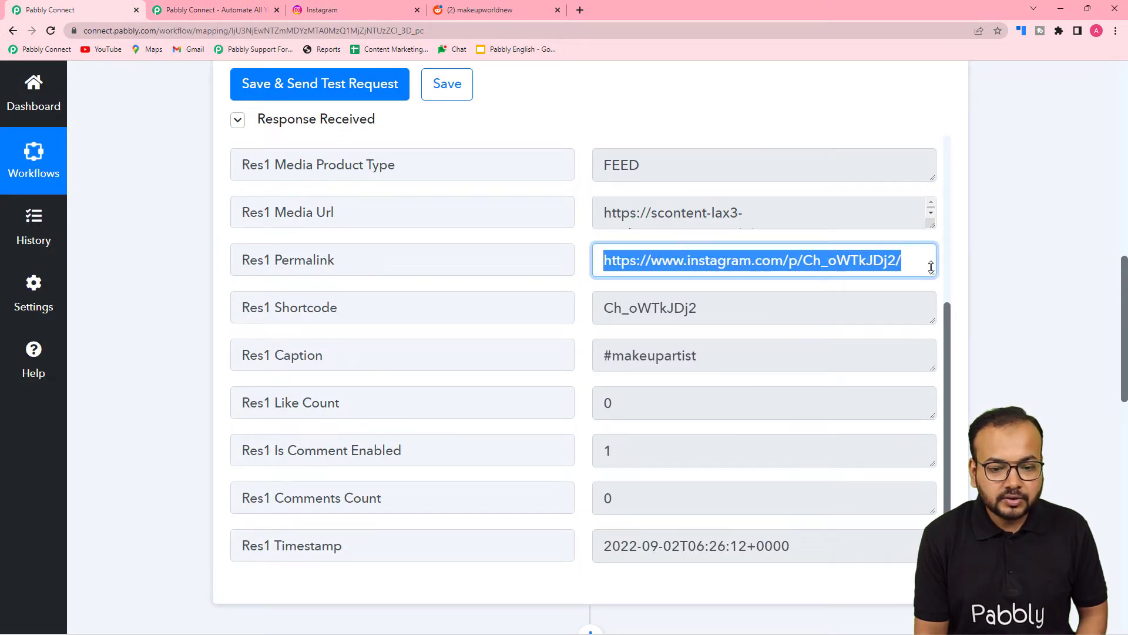
right_click(846, 261)
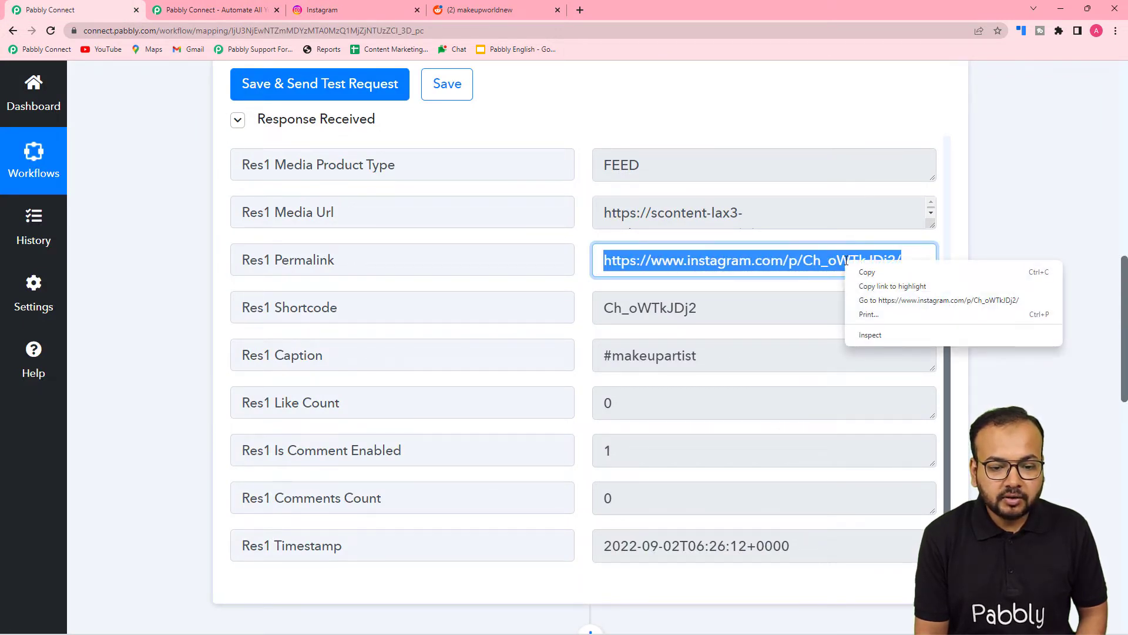
left_click(867, 302)
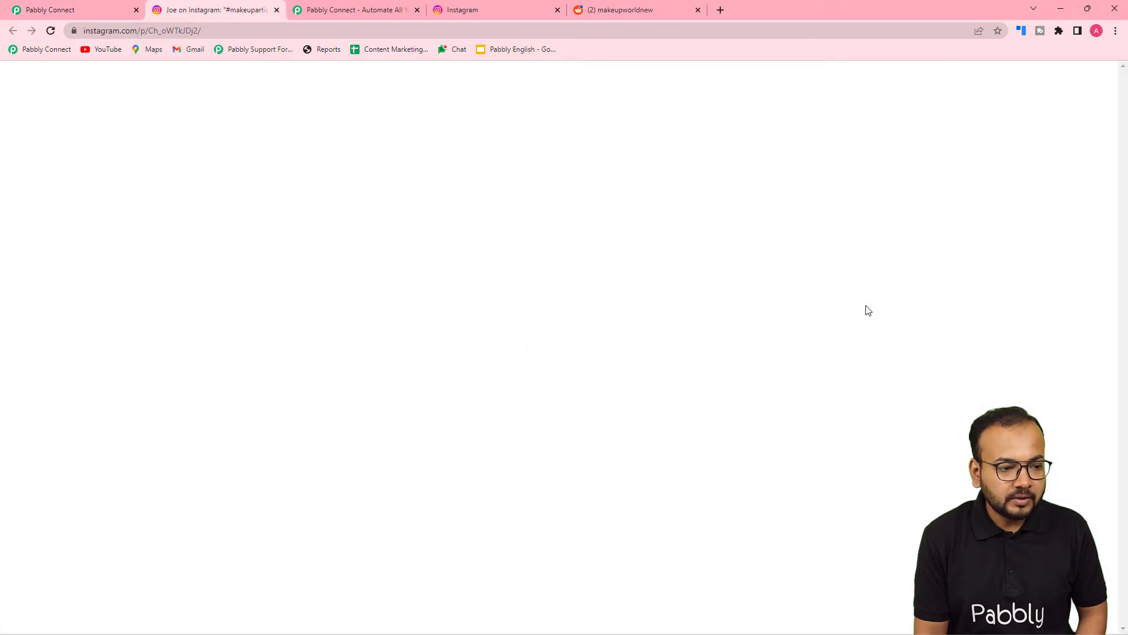
scroll(277, 288, "down", 2)
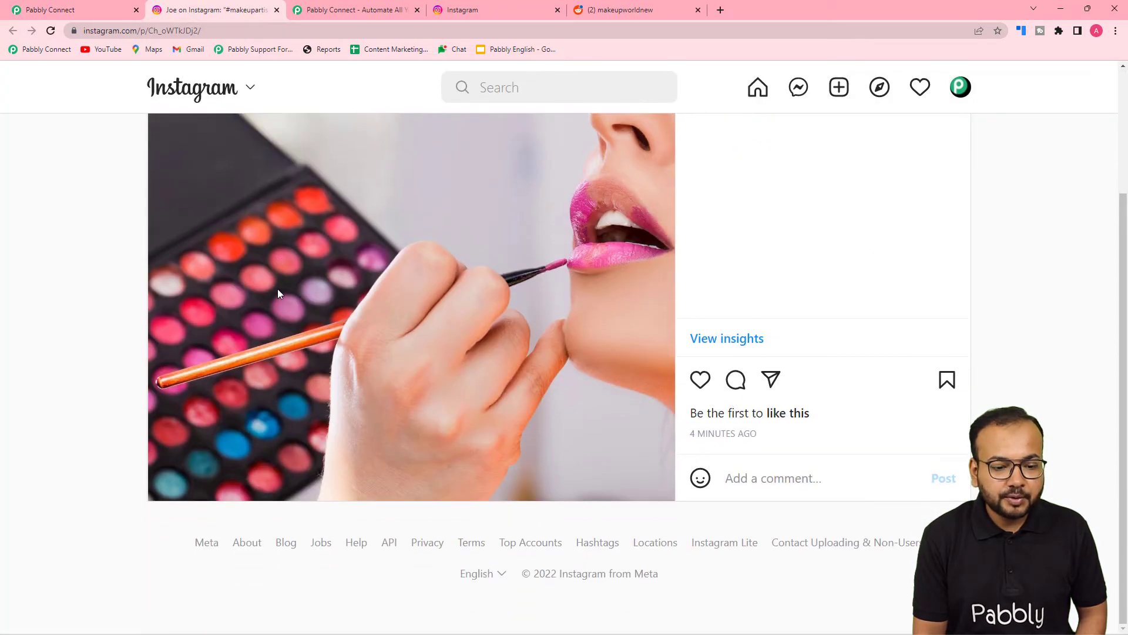
left_click(50, 9)
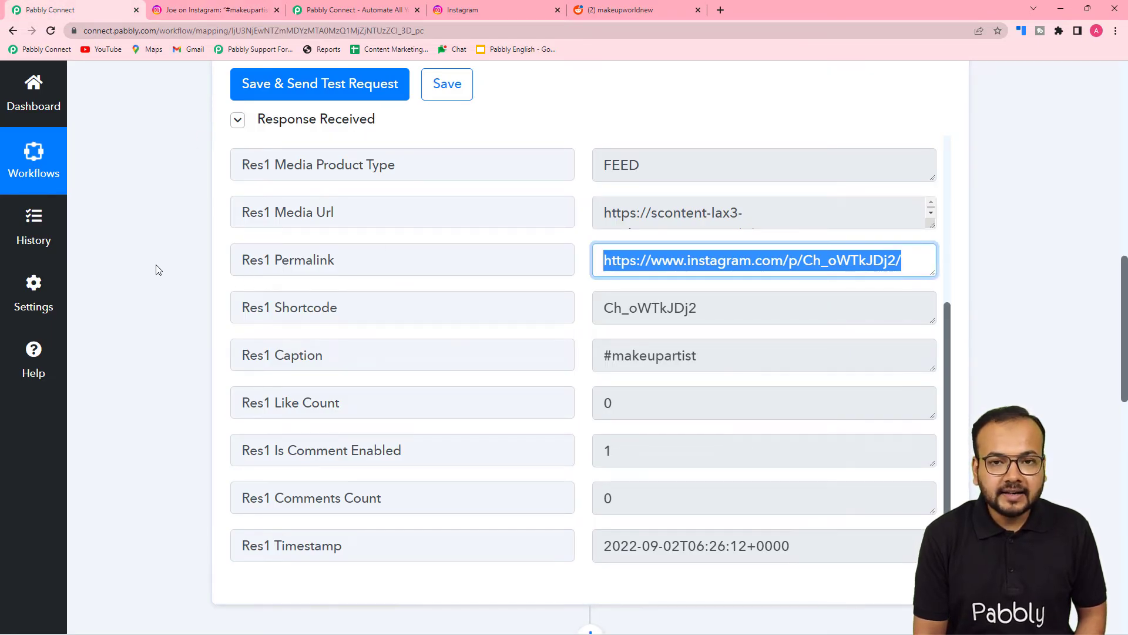
scroll(156, 264, "down", 10)
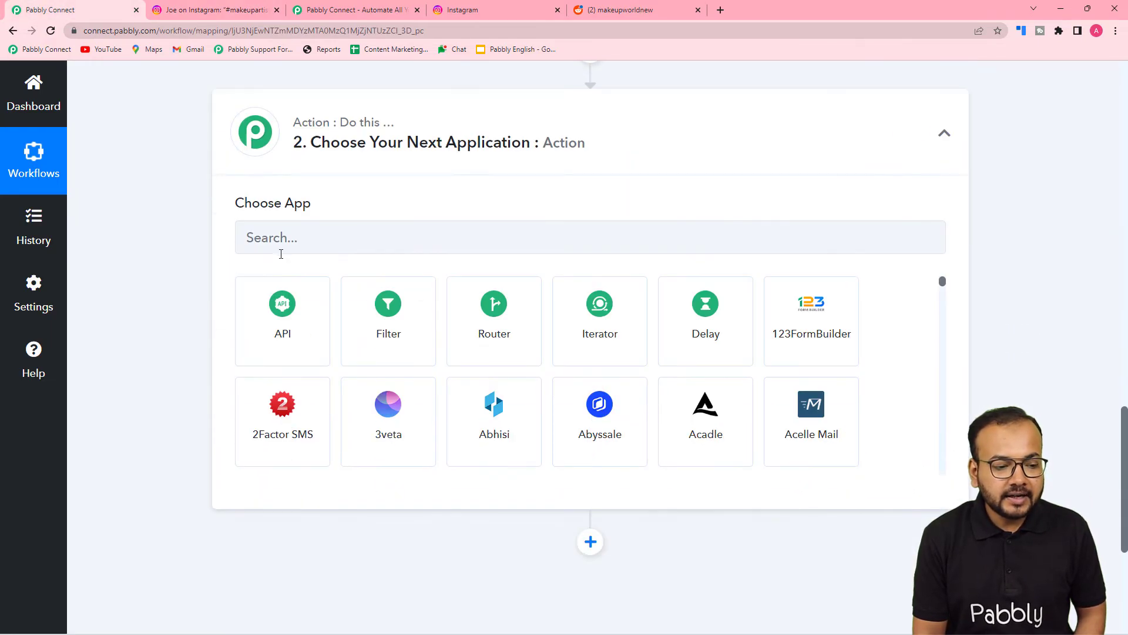
Choose Reddit as the action app with the Submit a Link Post event
left_click(361, 247)
type("redd")
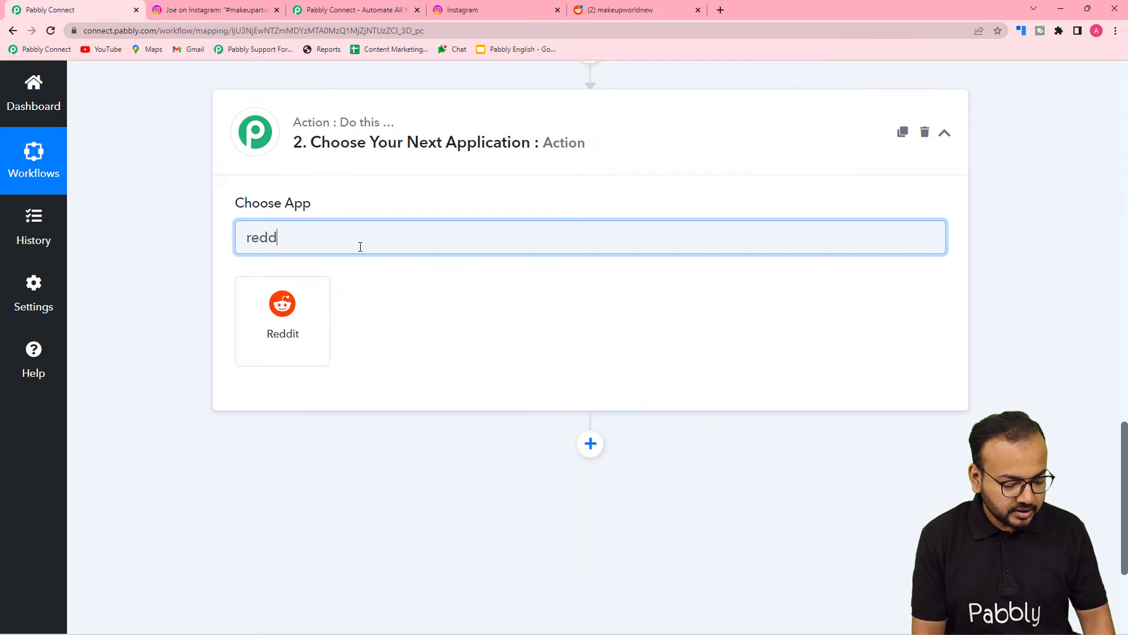
type("i")
left_click(277, 333)
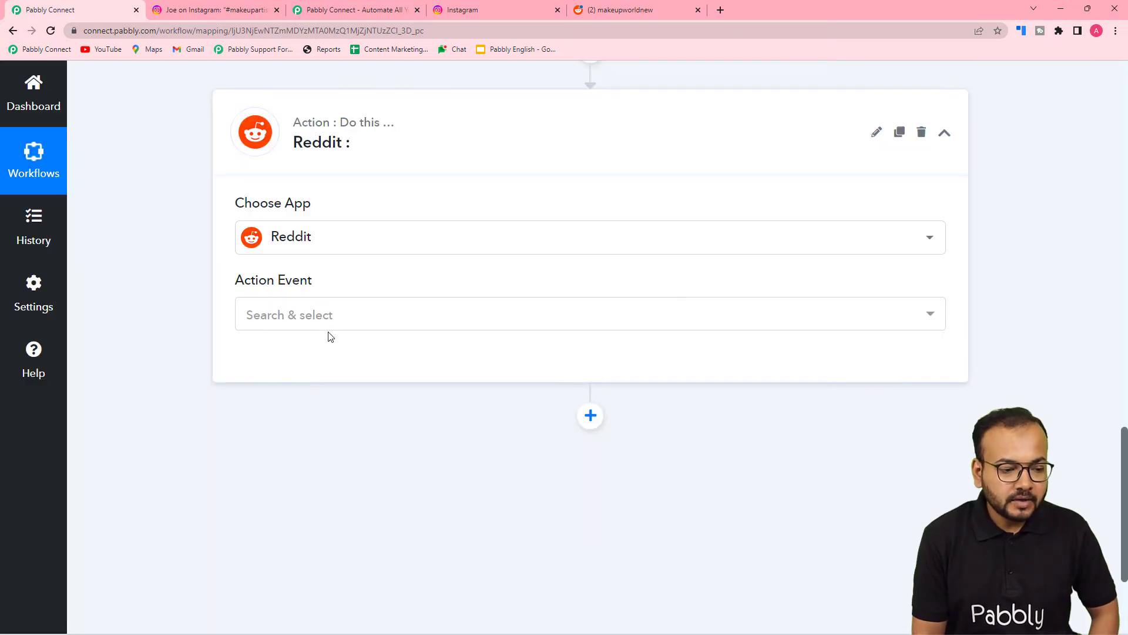
left_click(315, 320)
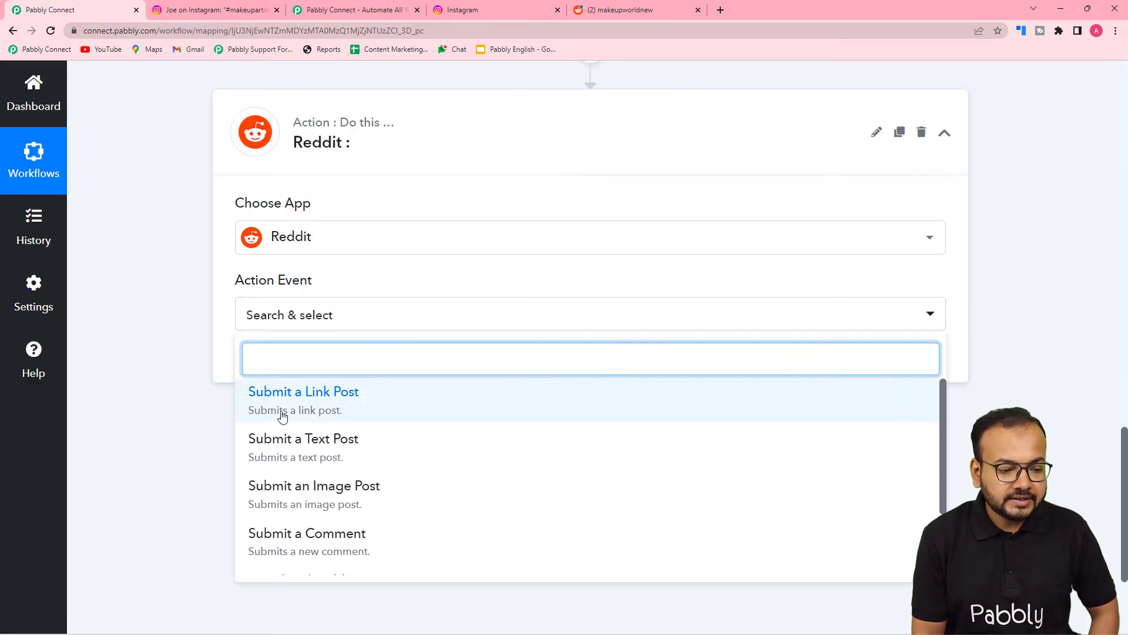
left_click(316, 401)
Add a new Reddit connection and allow Pabbly Connect access to the account
left_click(272, 362)
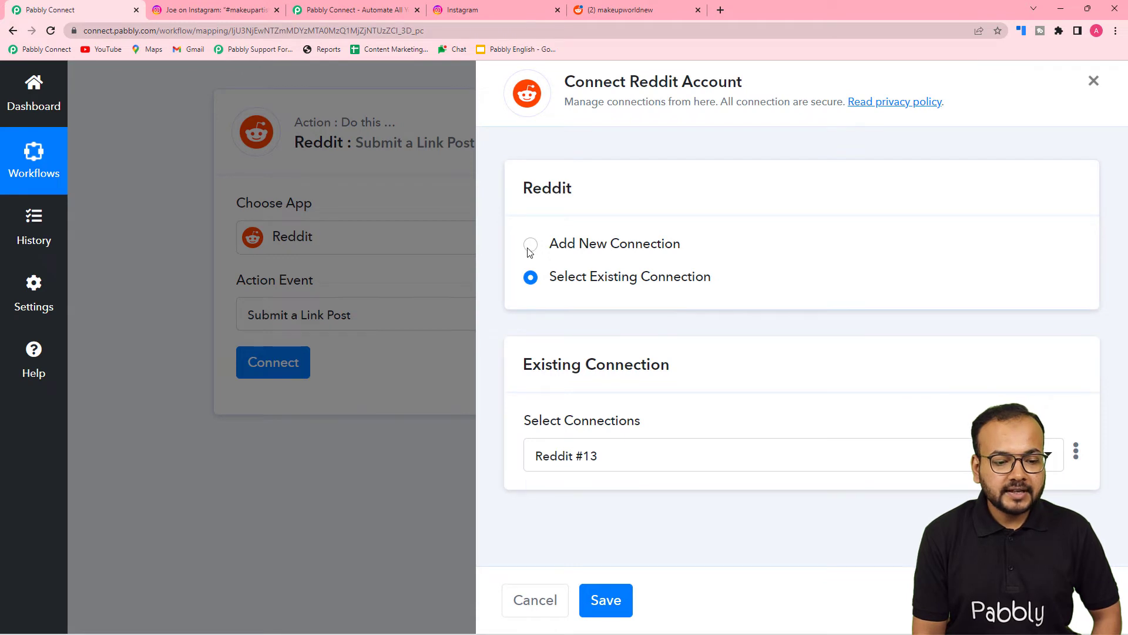
left_click(530, 245)
left_click(559, 432)
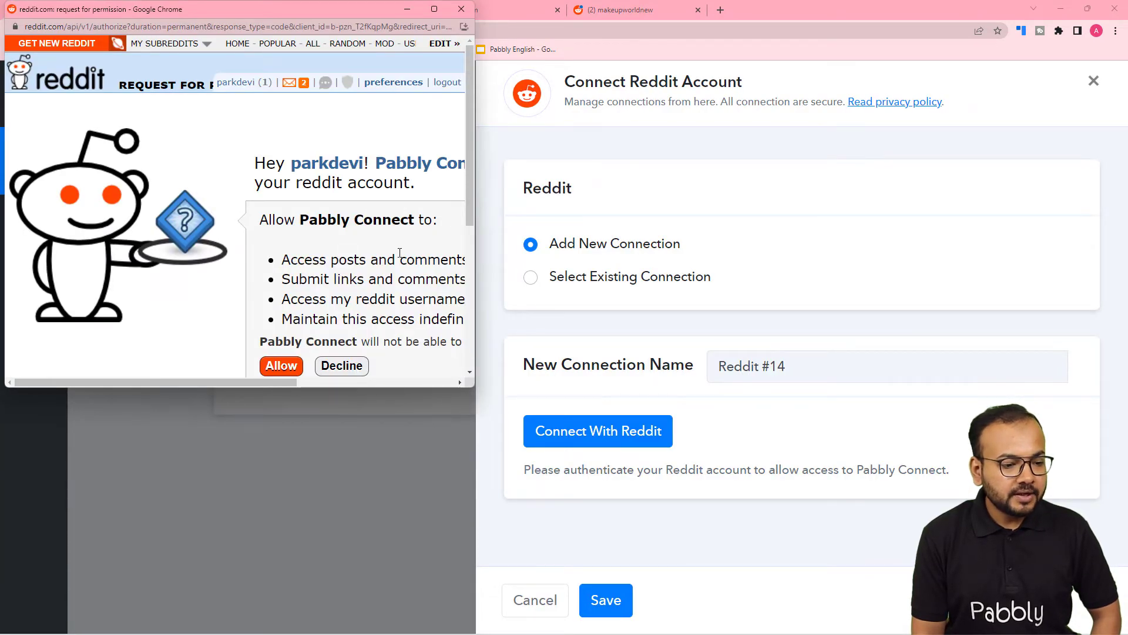
left_click_drag(228, 383, 316, 385)
scroll(240, 236, "down", 2)
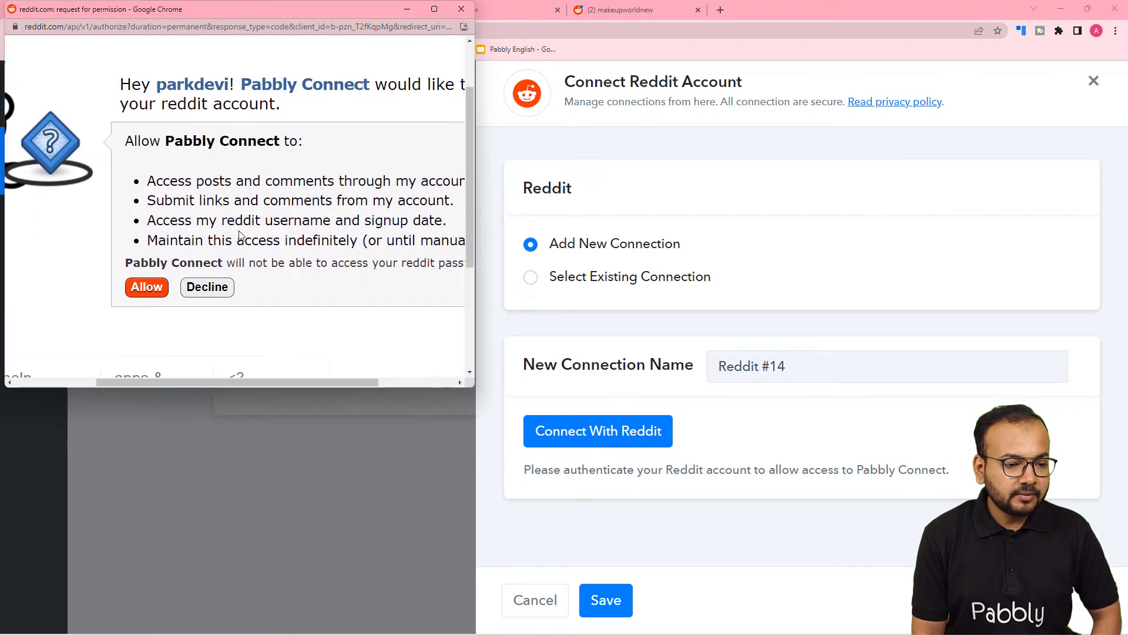
left_click(144, 247)
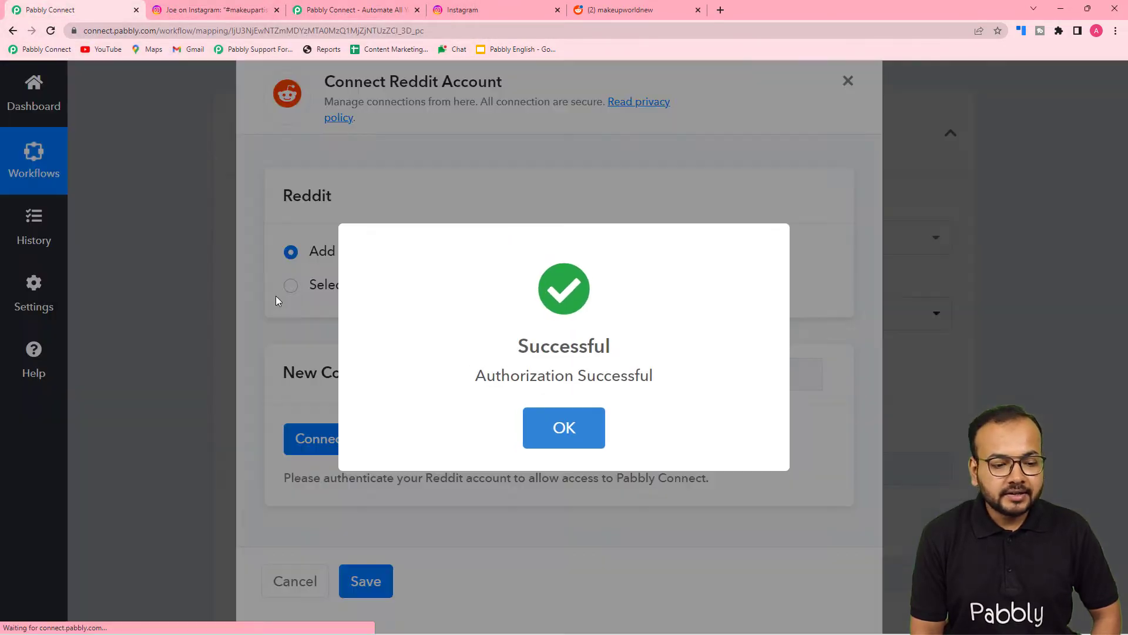
Map the Instagram Res1 Caption (#makeupartist) into the Reddit post's Title field
scroll(152, 392, "down", 4)
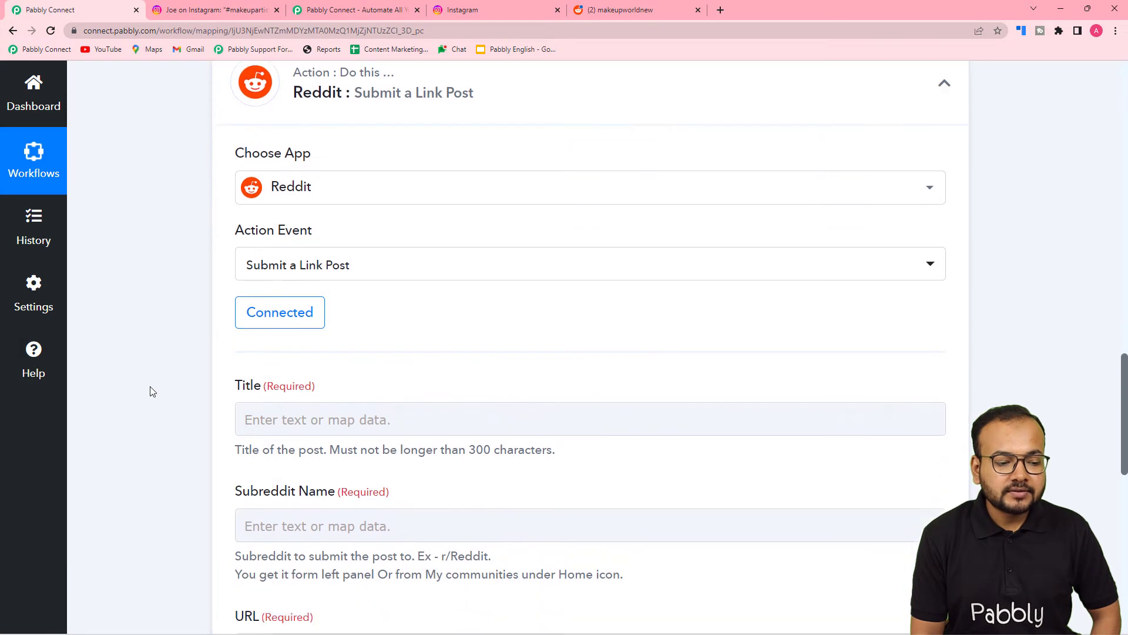
scroll(152, 392, "down", 2)
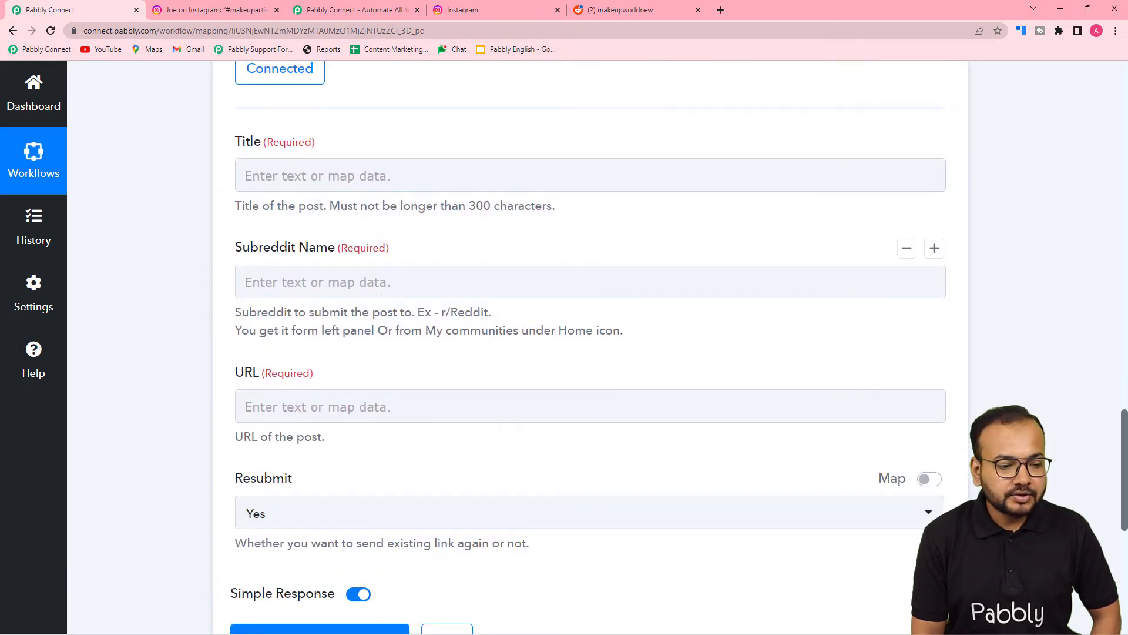
scroll(416, 278, "down", 2)
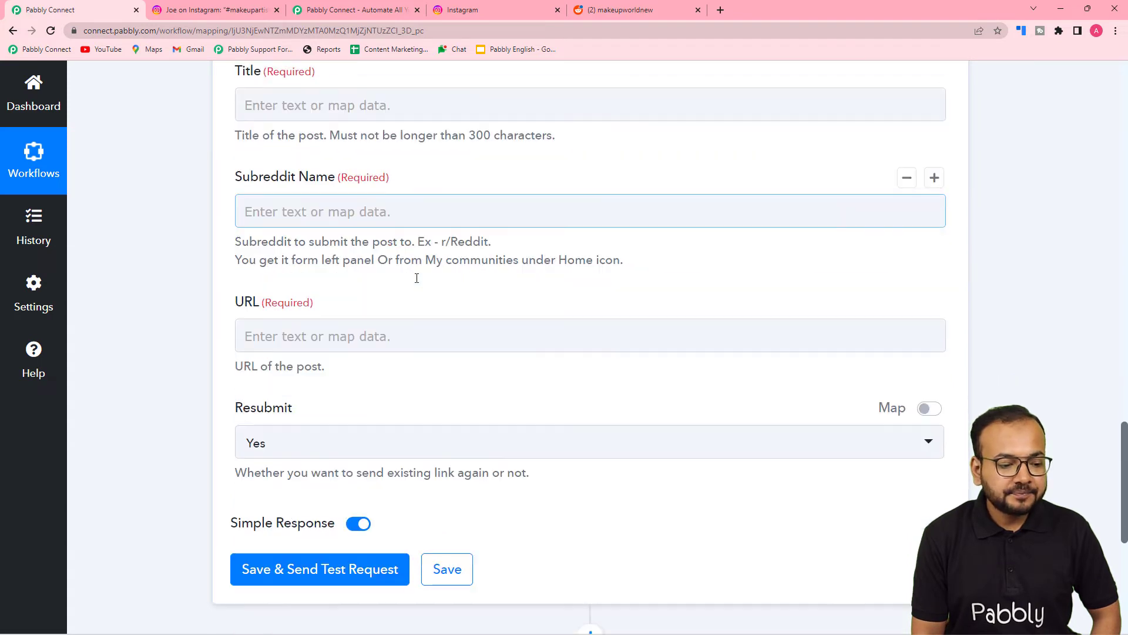
scroll(424, 304, "down", 1)
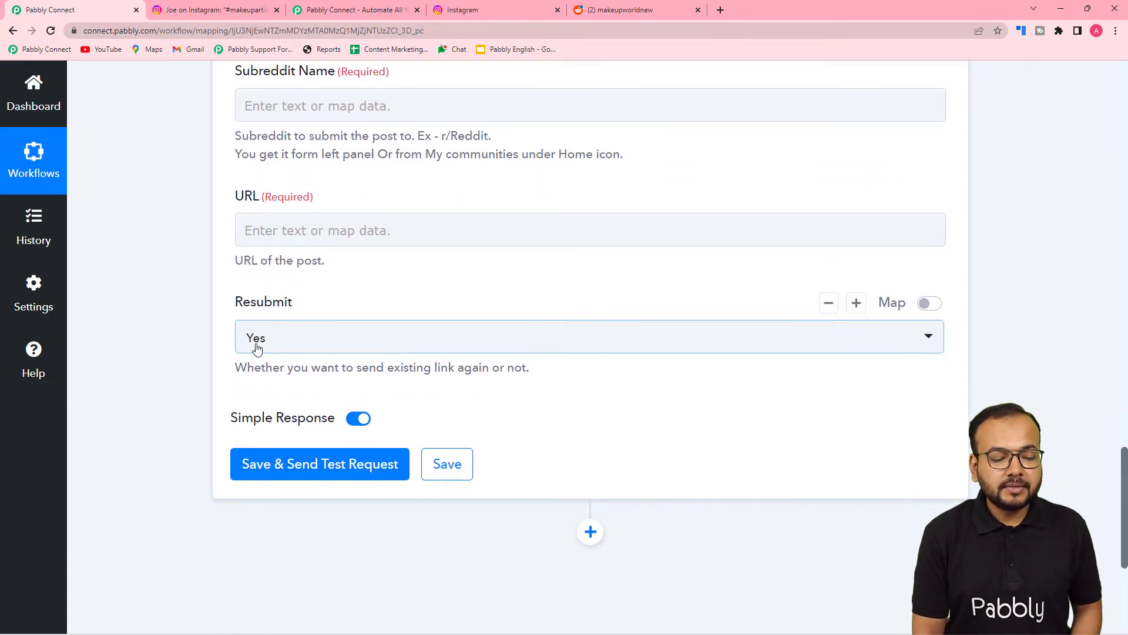
scroll(286, 347, "up", 4)
scroll(285, 348, "up", 10)
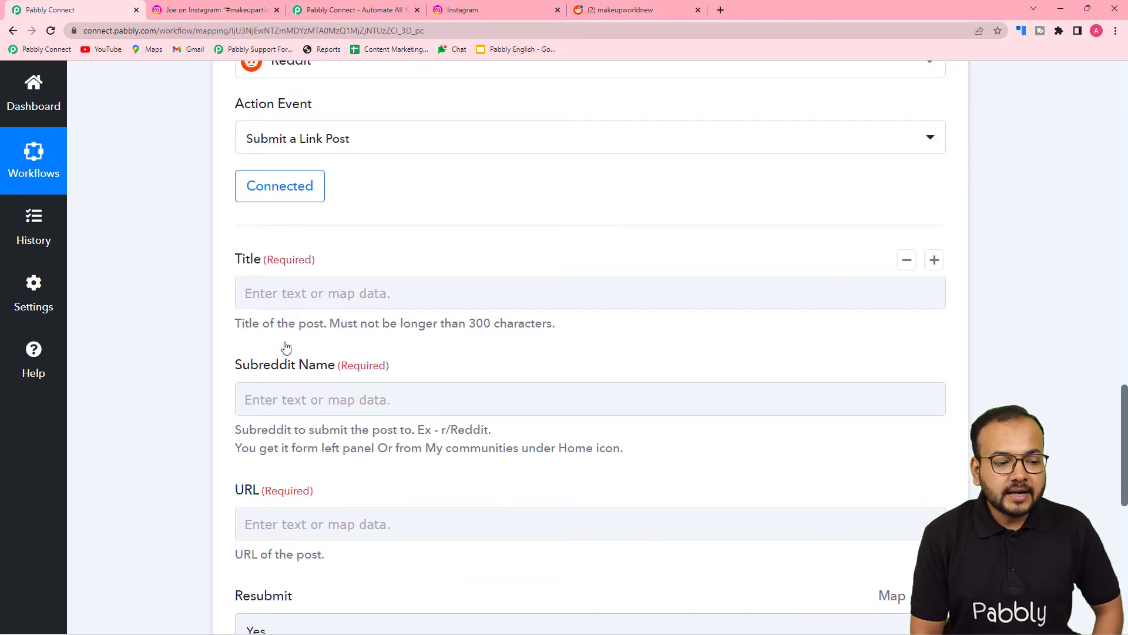
scroll(187, 287, "up", 5)
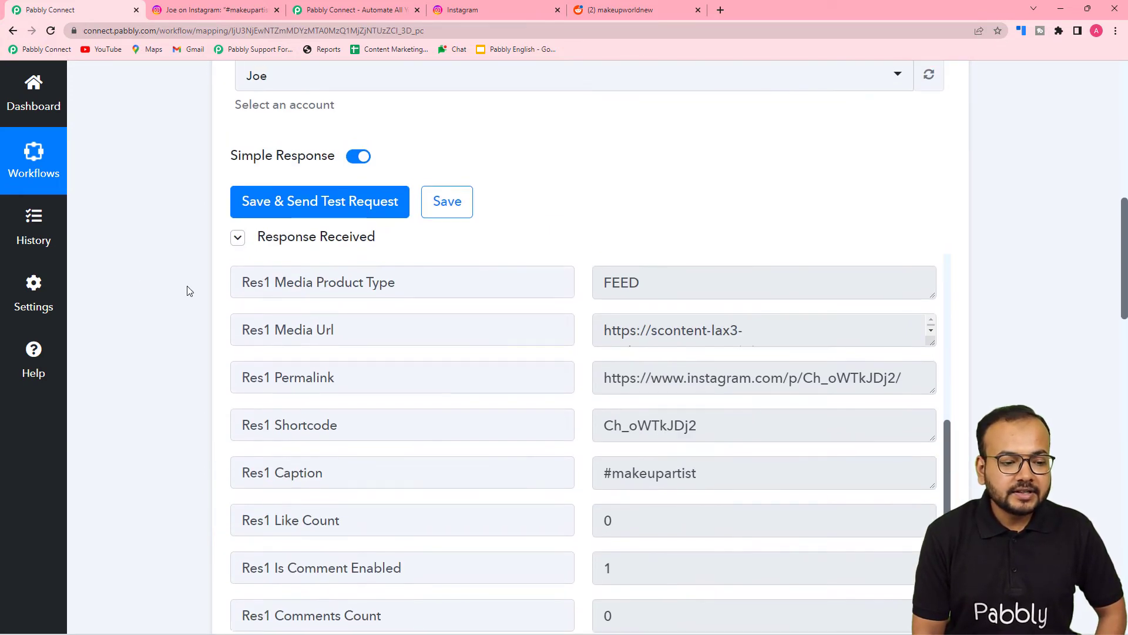
scroll(282, 413, "down", 16)
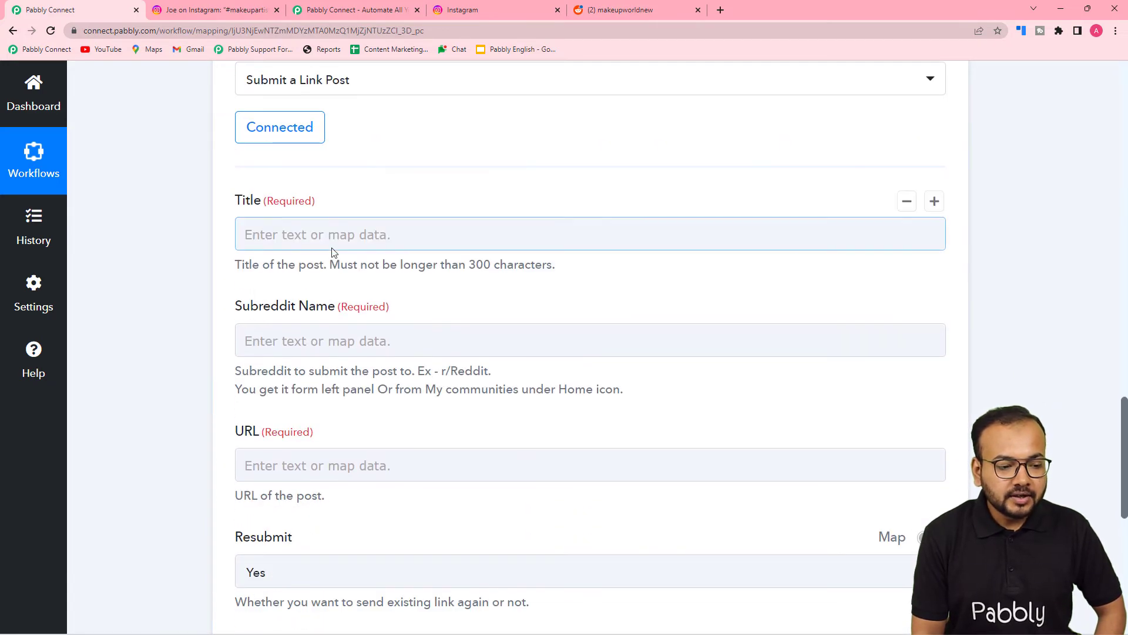
left_click(328, 236)
scroll(346, 317, "down", 1)
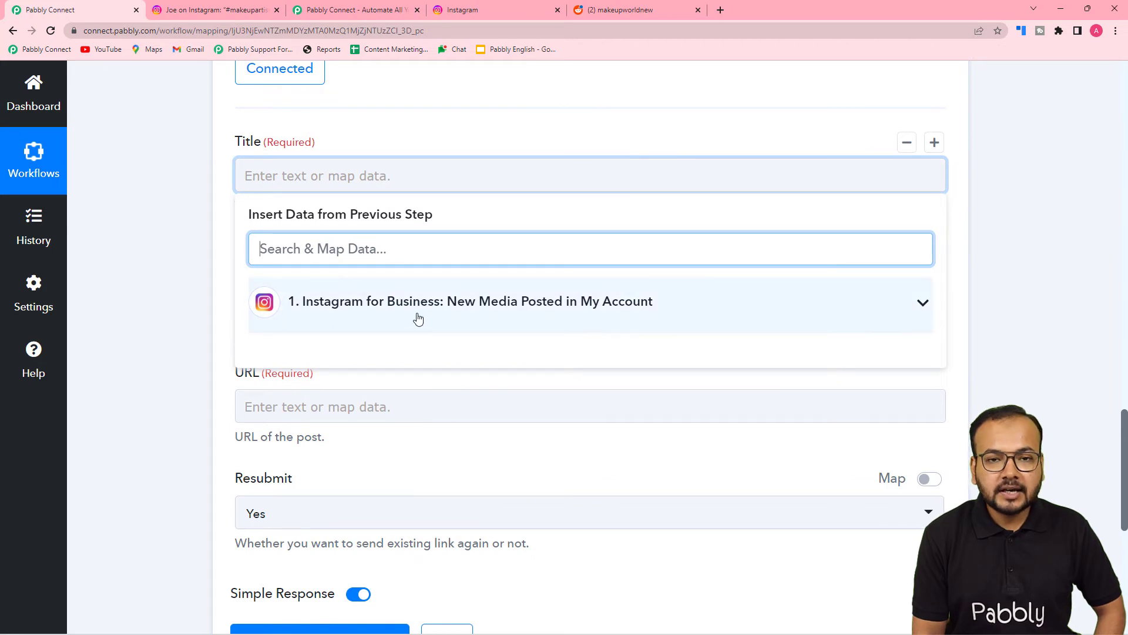
left_click(345, 324)
scroll(372, 396, "down", 3)
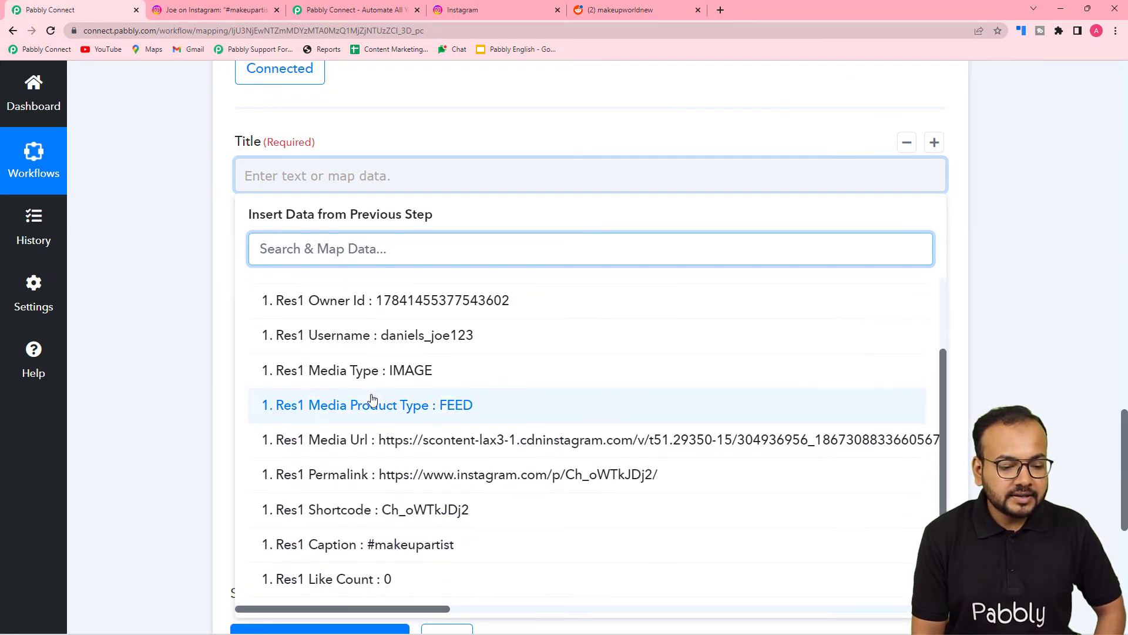
scroll(370, 399, "down", 3)
scroll(370, 398, "up", 4)
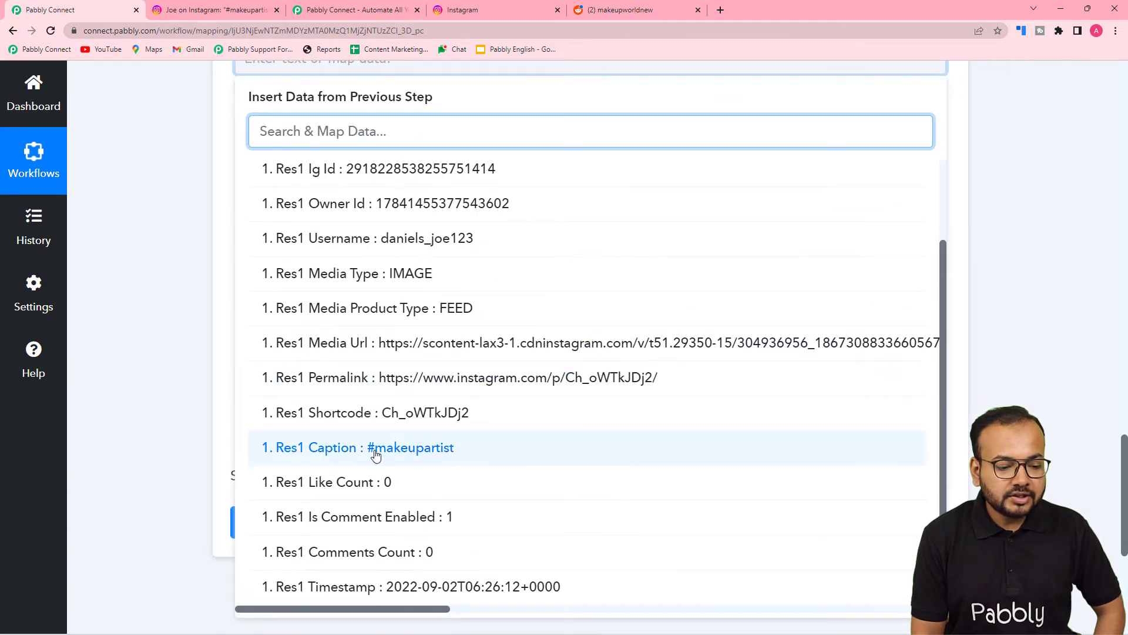
left_click(394, 456)
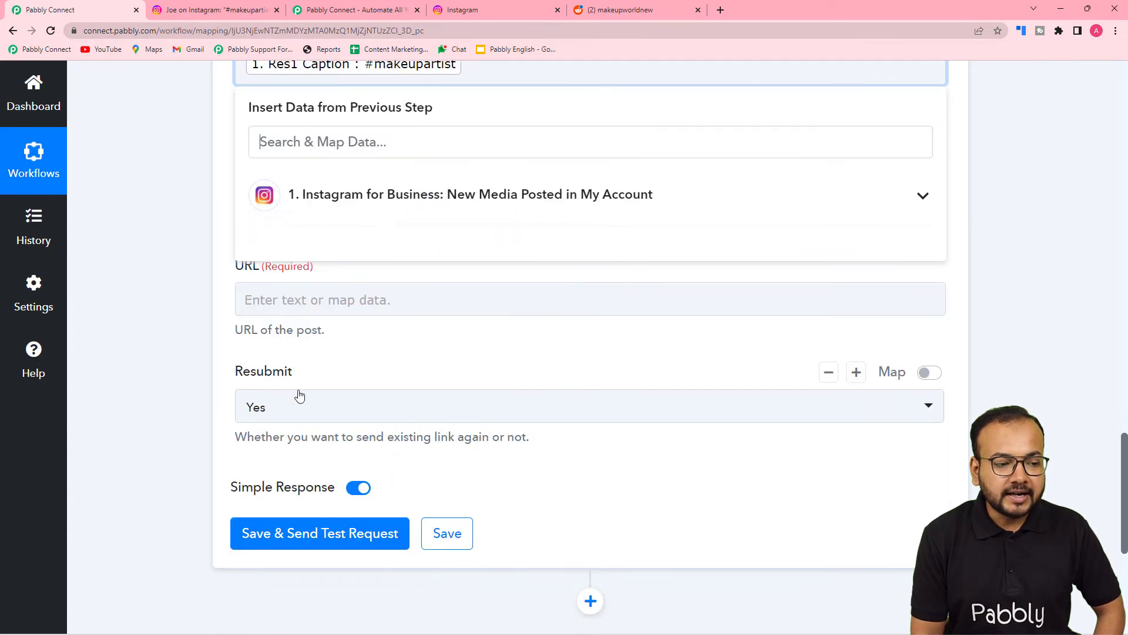
left_click(197, 315)
scroll(197, 315, "up", 2)
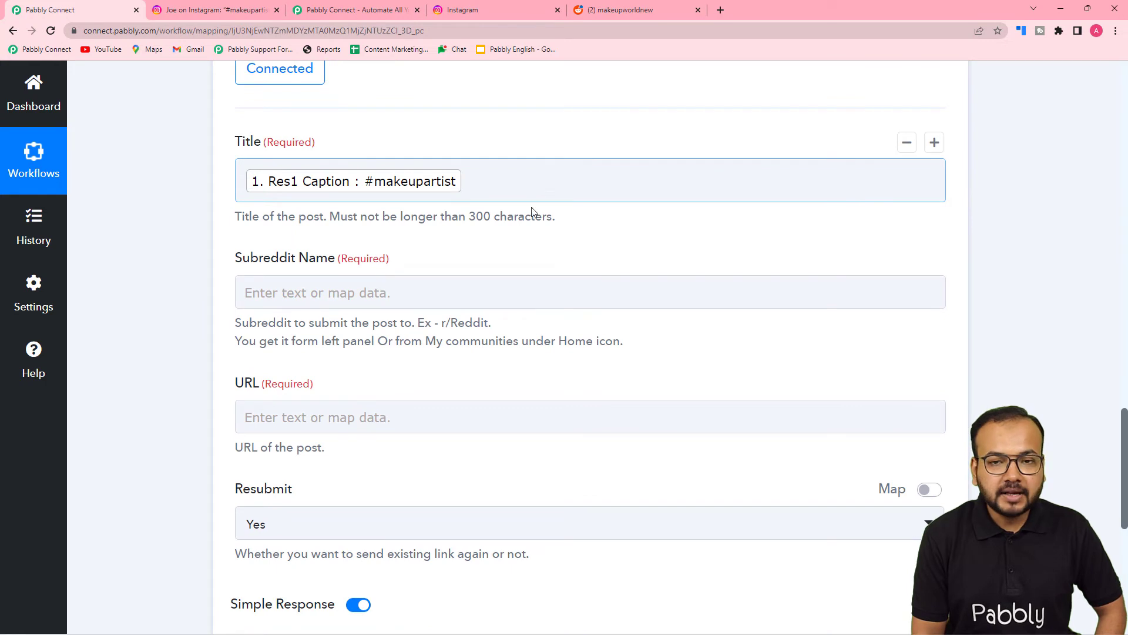
scroll(526, 277, "down", 2)
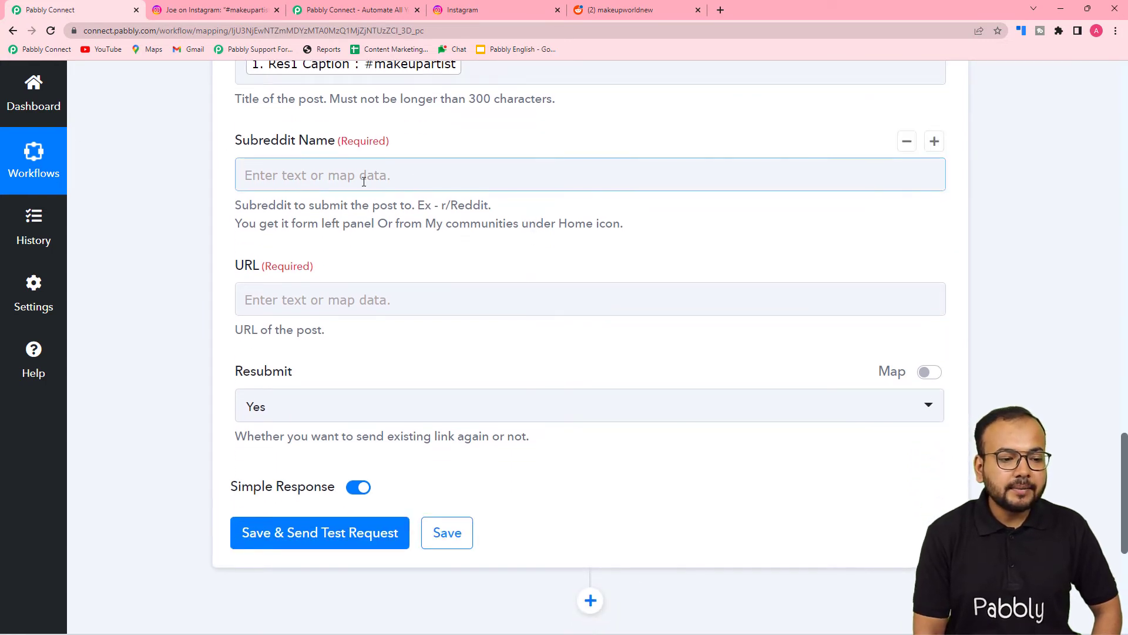
Copy 'r/makeupworldnew' from the Reddit community page and go back to Pabbly Connect
left_click(603, 13)
scroll(377, 274, "down", 3)
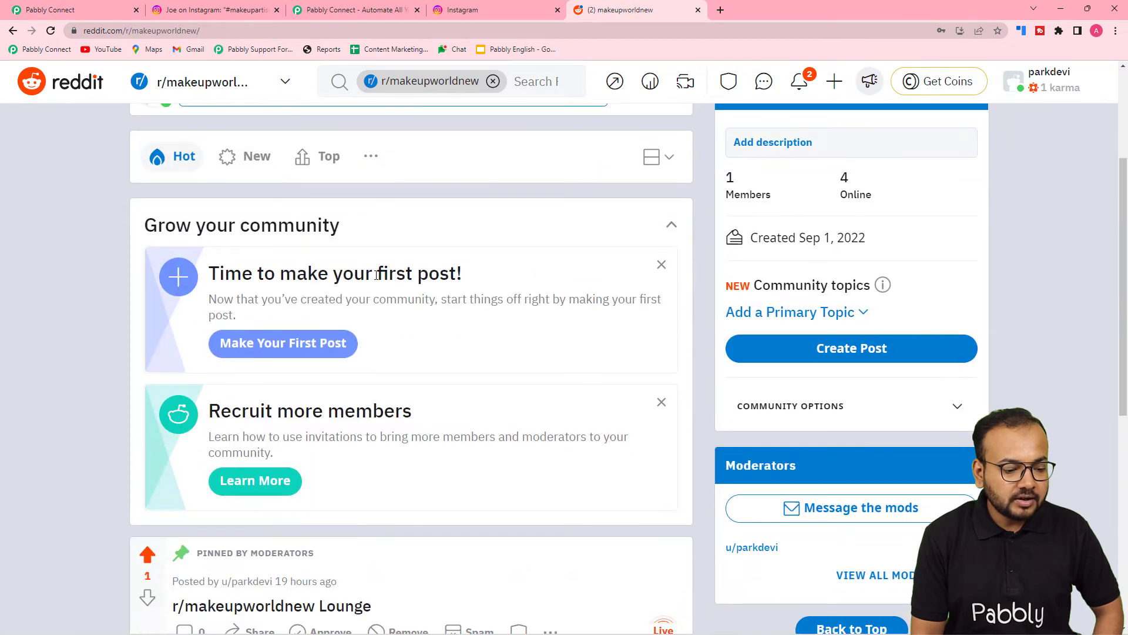
scroll(376, 274, "down", 4)
scroll(376, 276, "up", 7)
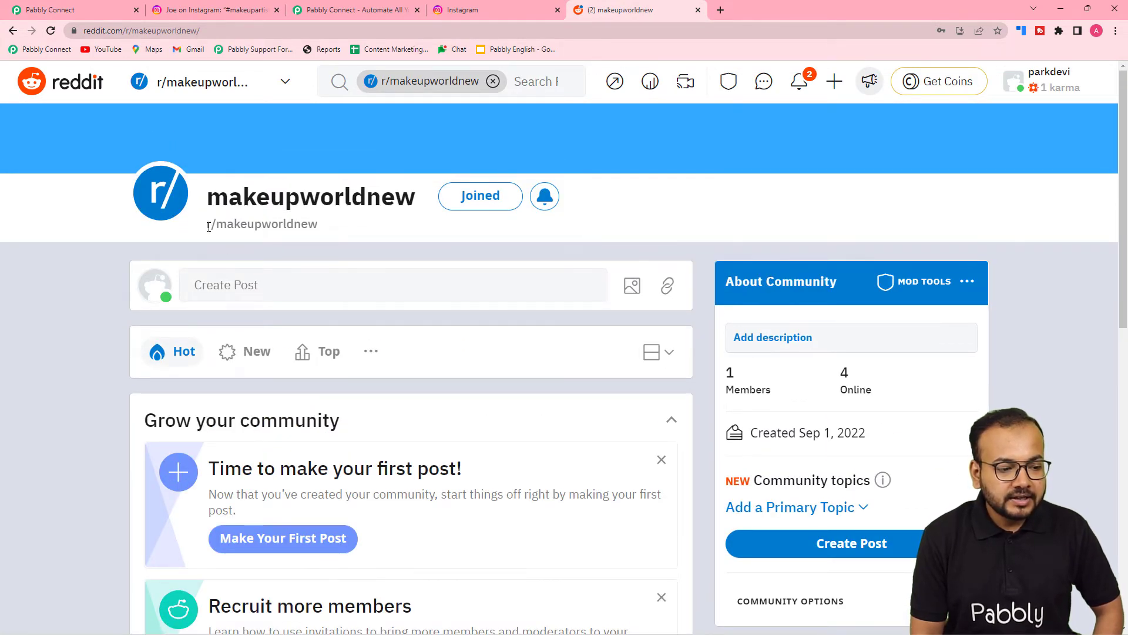
left_click_drag(209, 227, 316, 228)
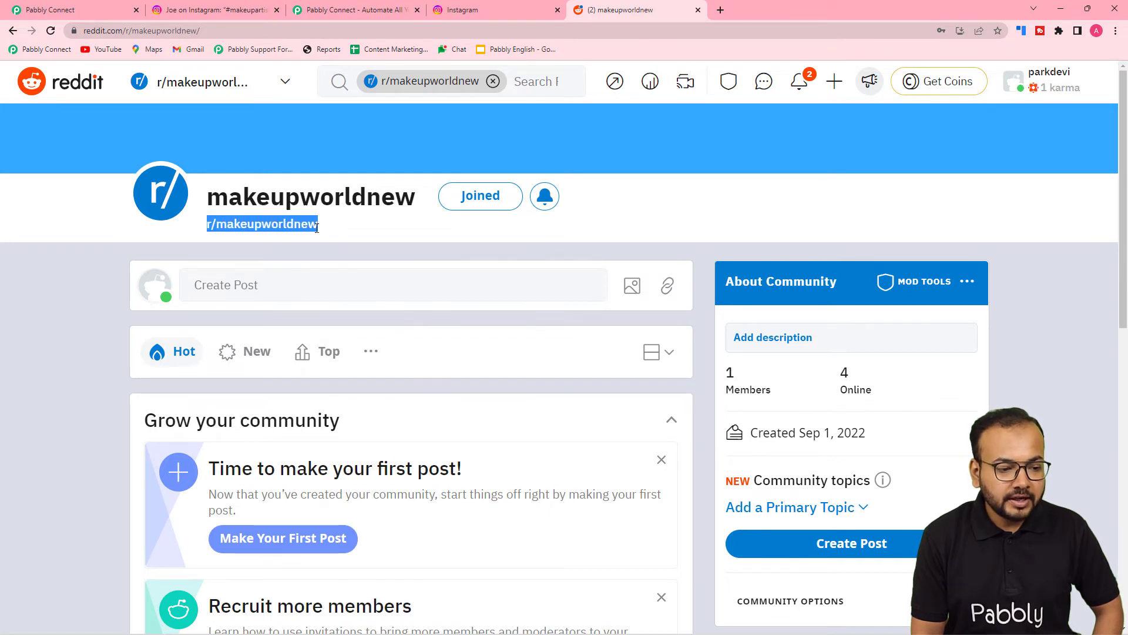
right_click(278, 225)
left_click(284, 240)
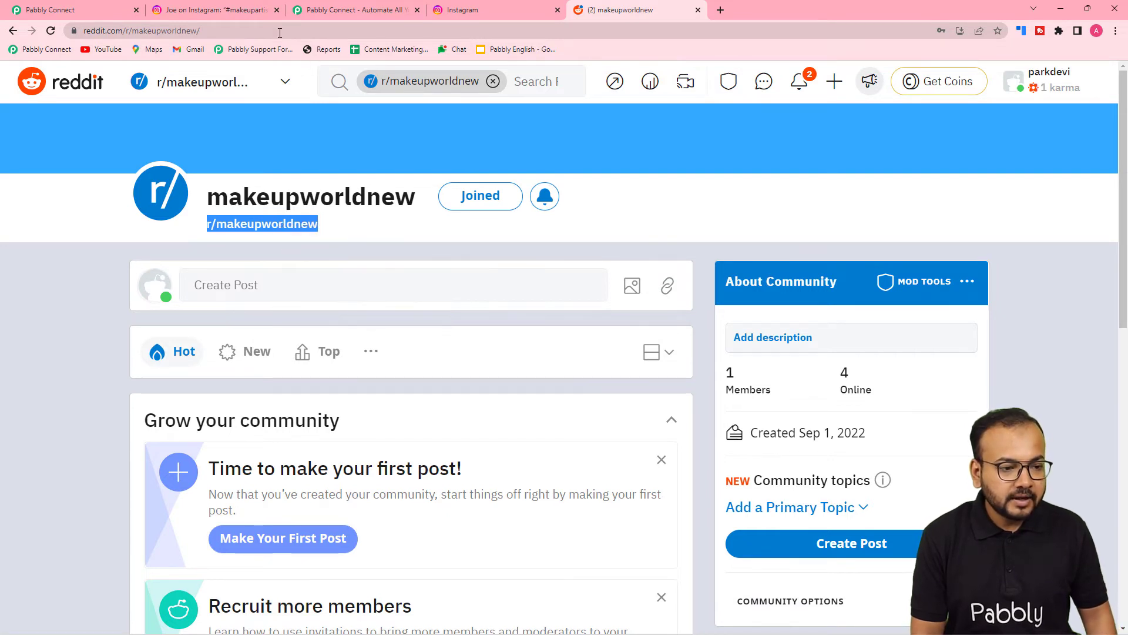
left_click(94, 3)
Paste r/makeupworldnew as plain text into the Subreddit Name field
left_click(358, 175)
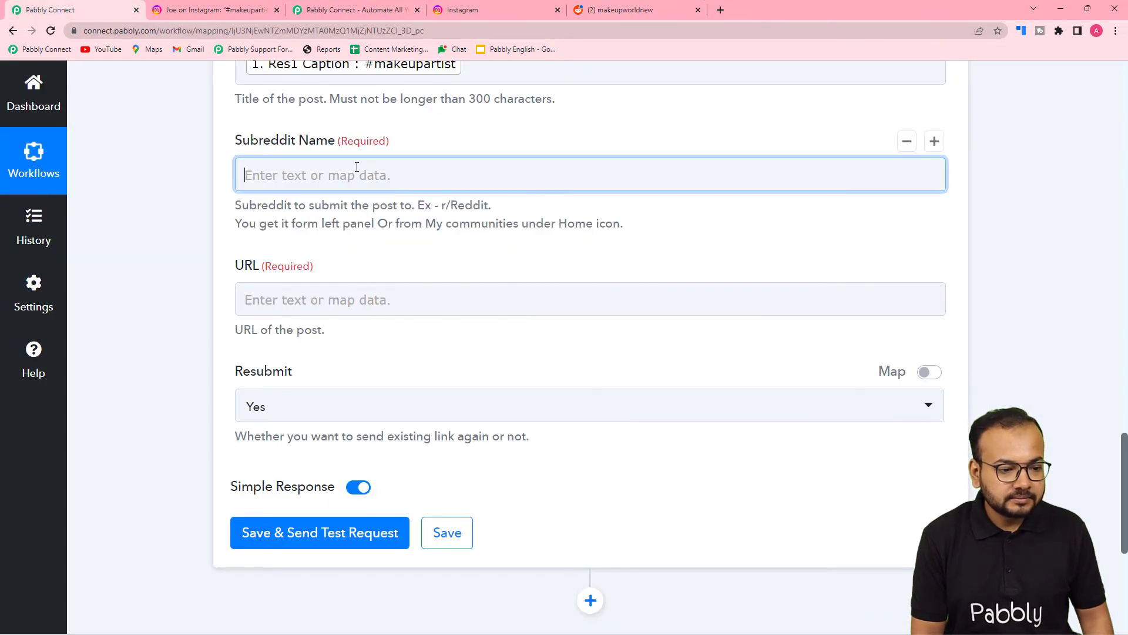
right_click(357, 170)
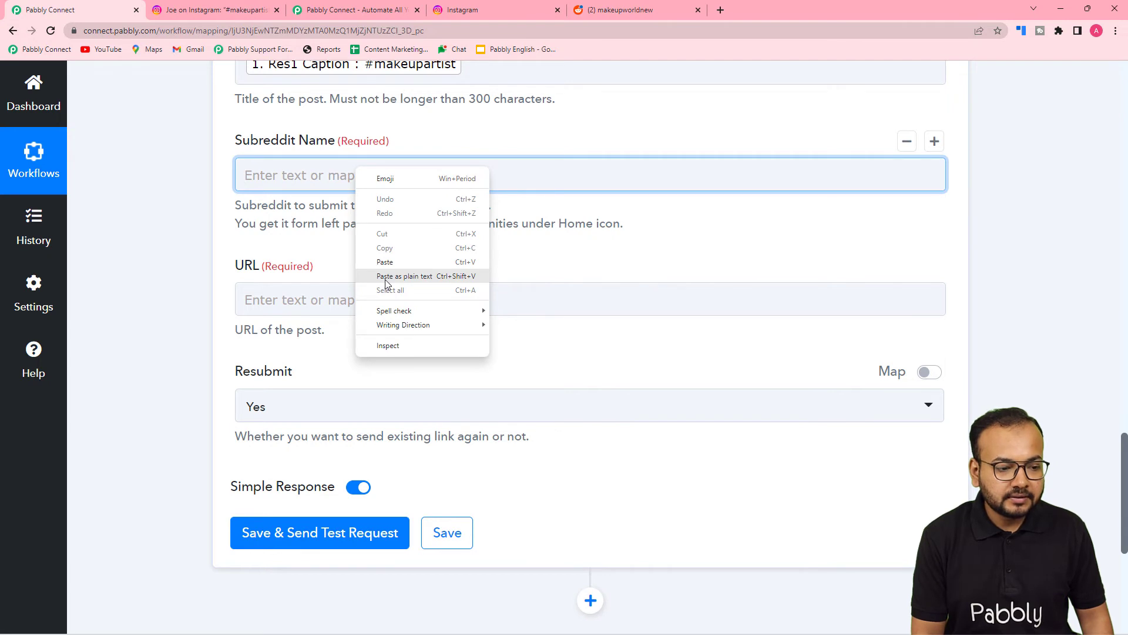
left_click(386, 280)
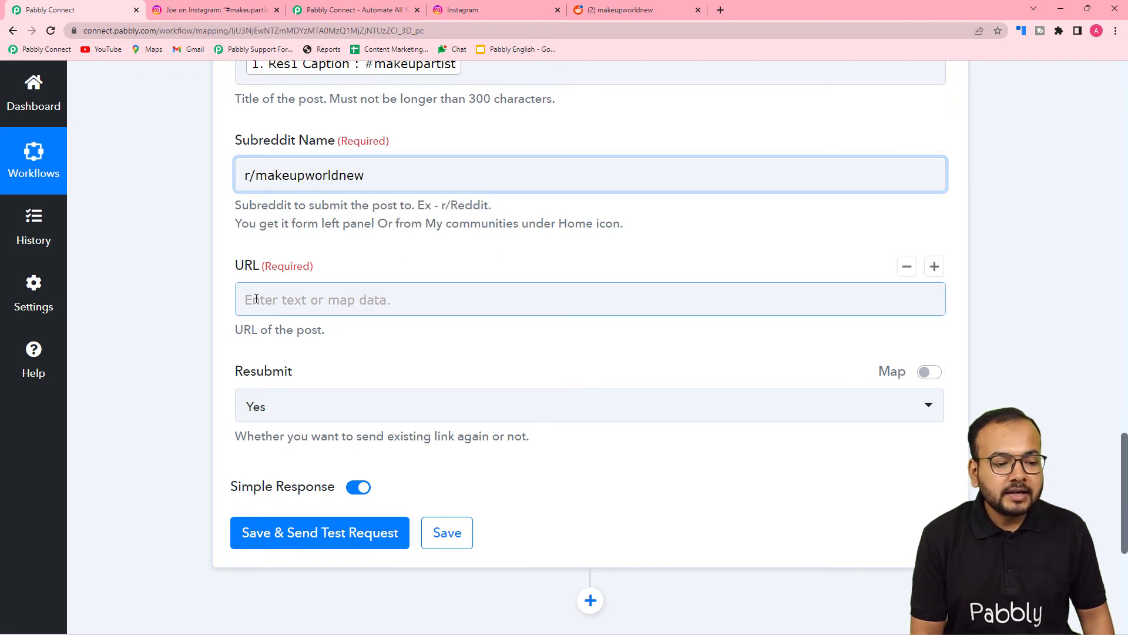
Map the Instagram Res1 Permalink into the URL field
left_click(342, 302)
scroll(341, 303, "down", 3)
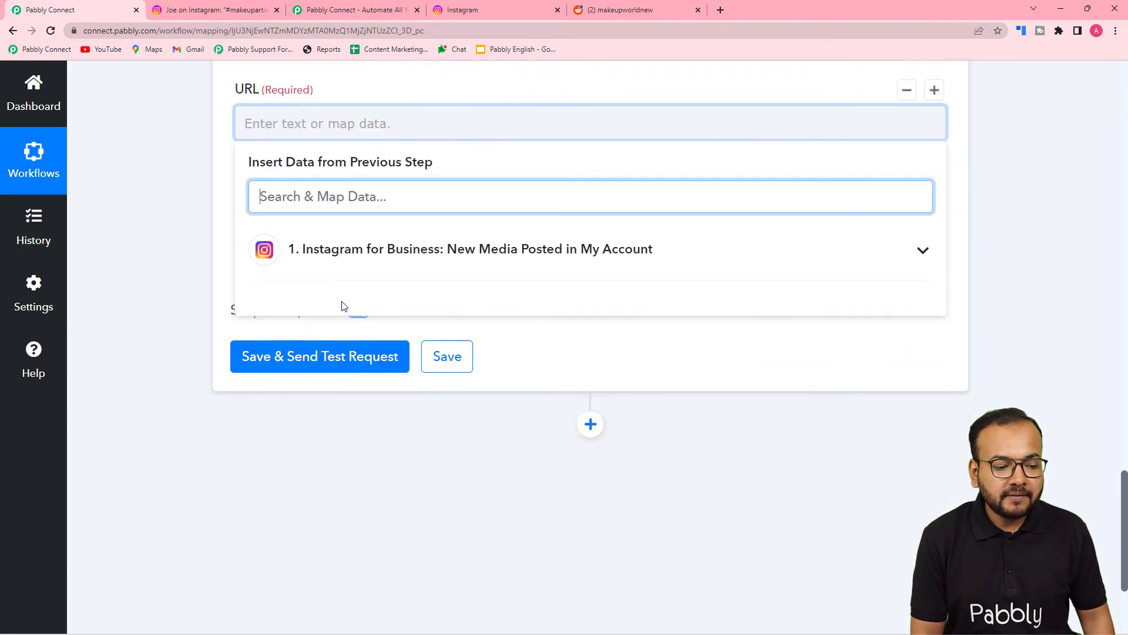
left_click(335, 260)
scroll(376, 332, "down", 3)
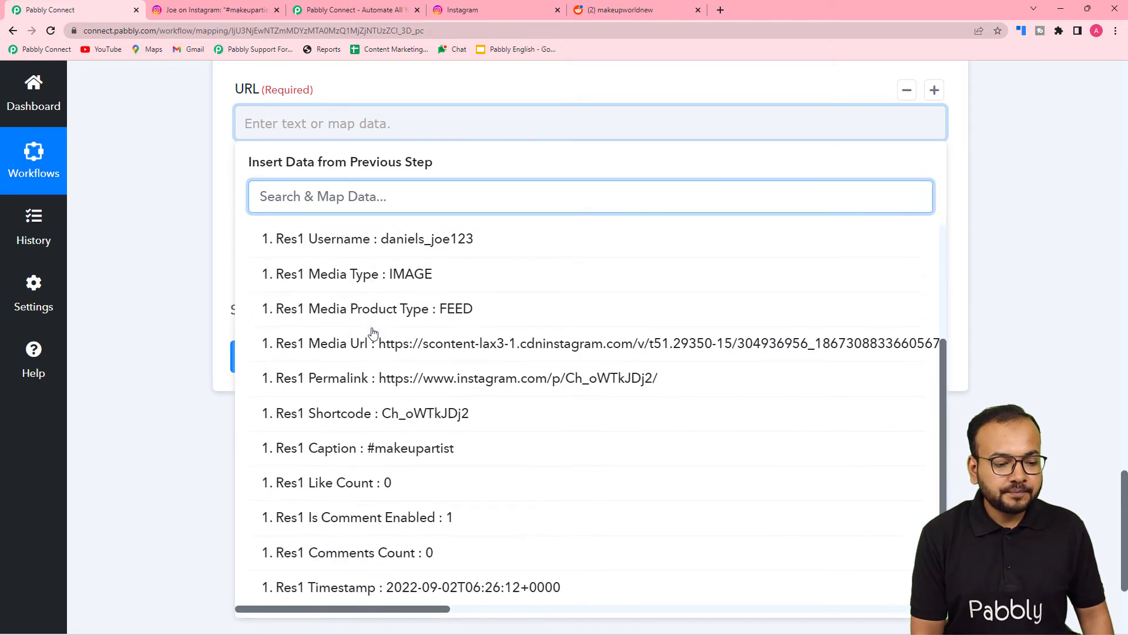
left_click(467, 377)
left_click(192, 235)
Set the Resubmit option to No
scroll(194, 236, "down", 1)
left_click(347, 182)
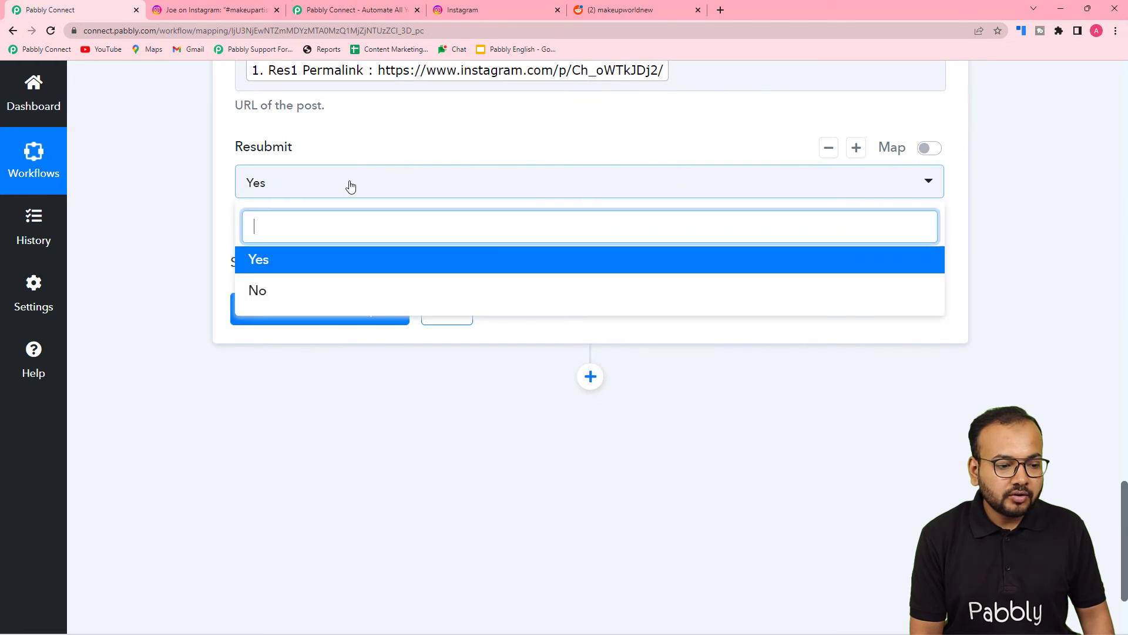
left_click(284, 301)
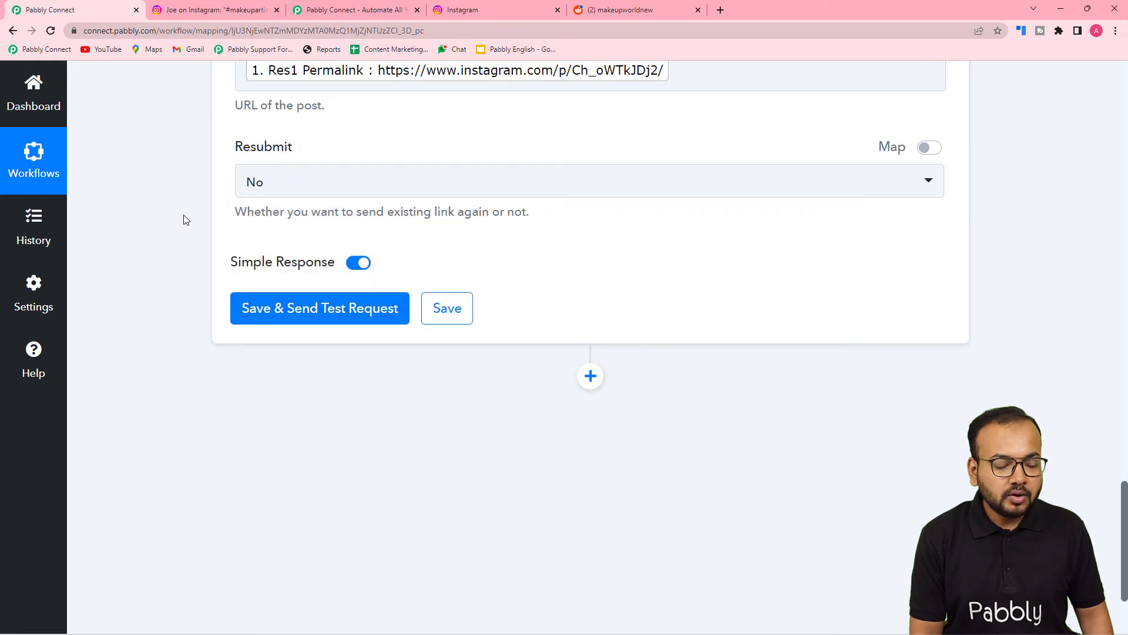
scroll(184, 215, "up", 8)
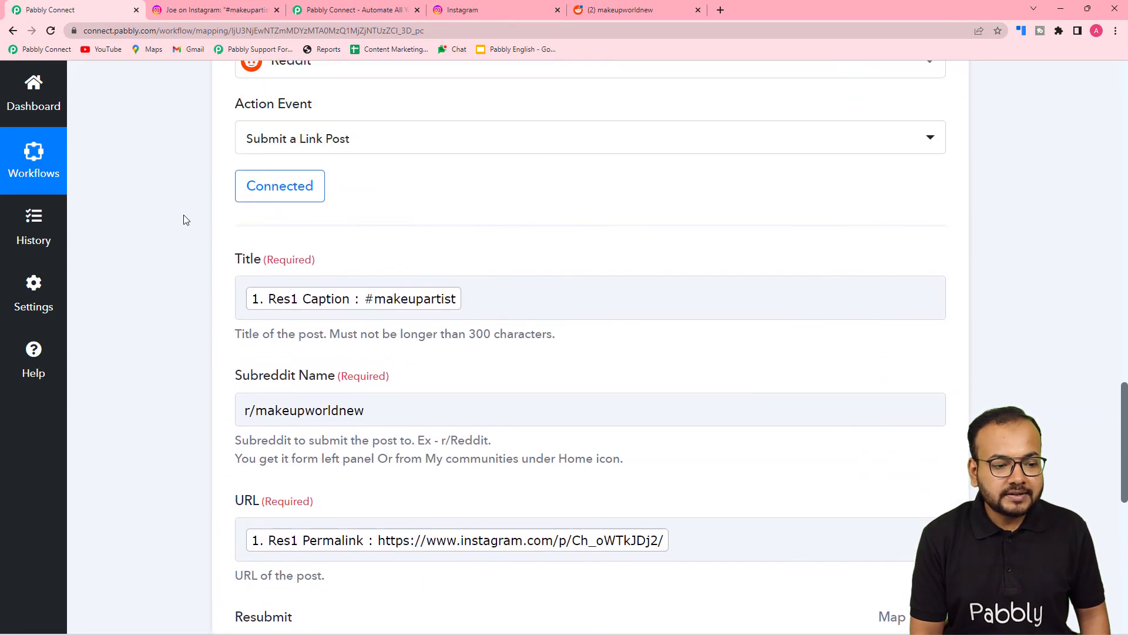
scroll(184, 220, "down", 9)
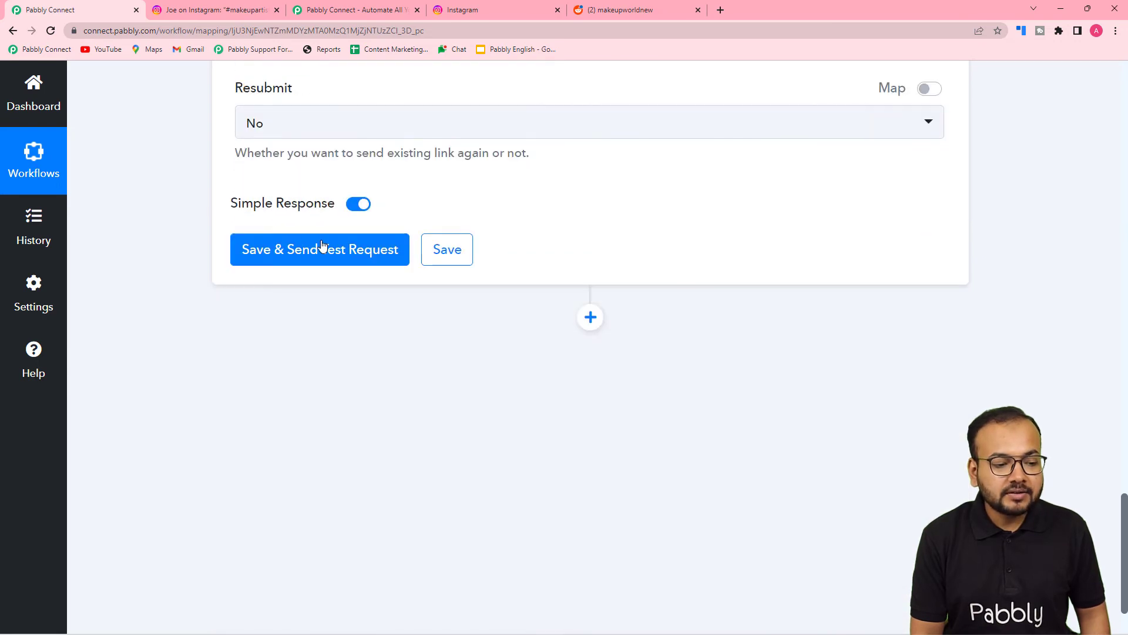
Look over the r/makeupworldnew subreddit page before testing the Reddit step
left_click(626, 10)
scroll(400, 261, "down", 6)
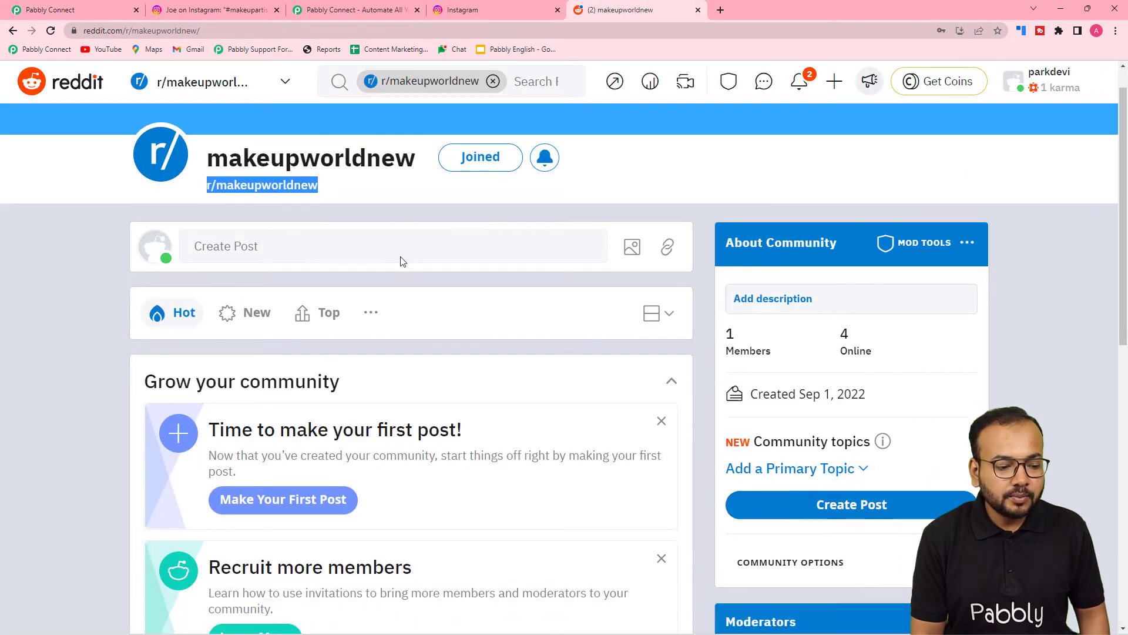
scroll(400, 259, "down", 2)
scroll(348, 350, "up", 3)
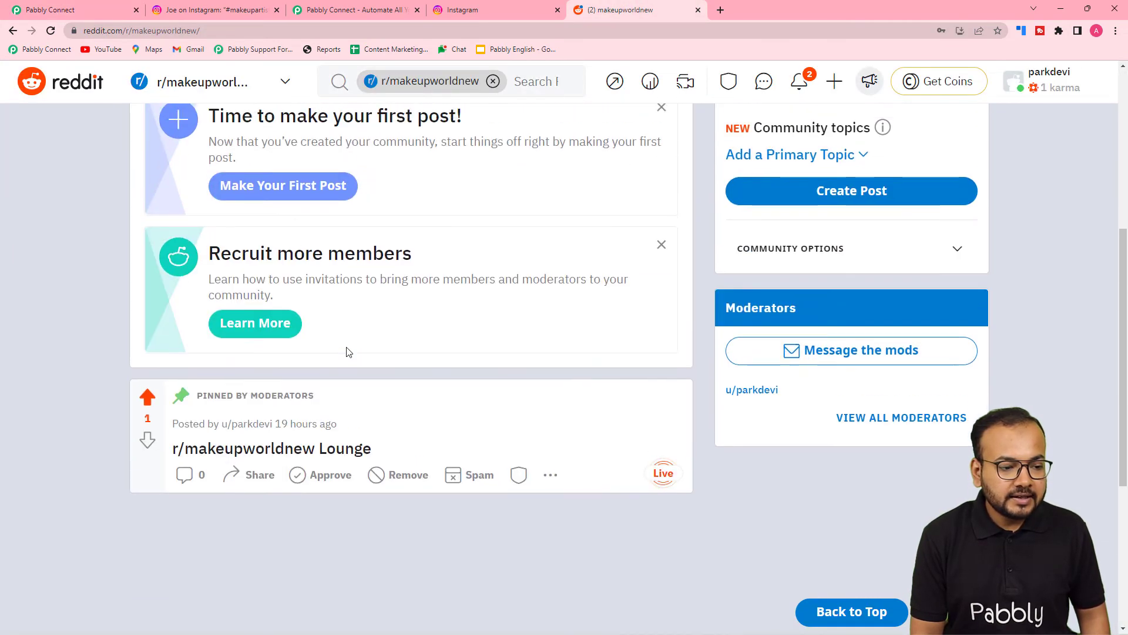
scroll(347, 351, "down", 1)
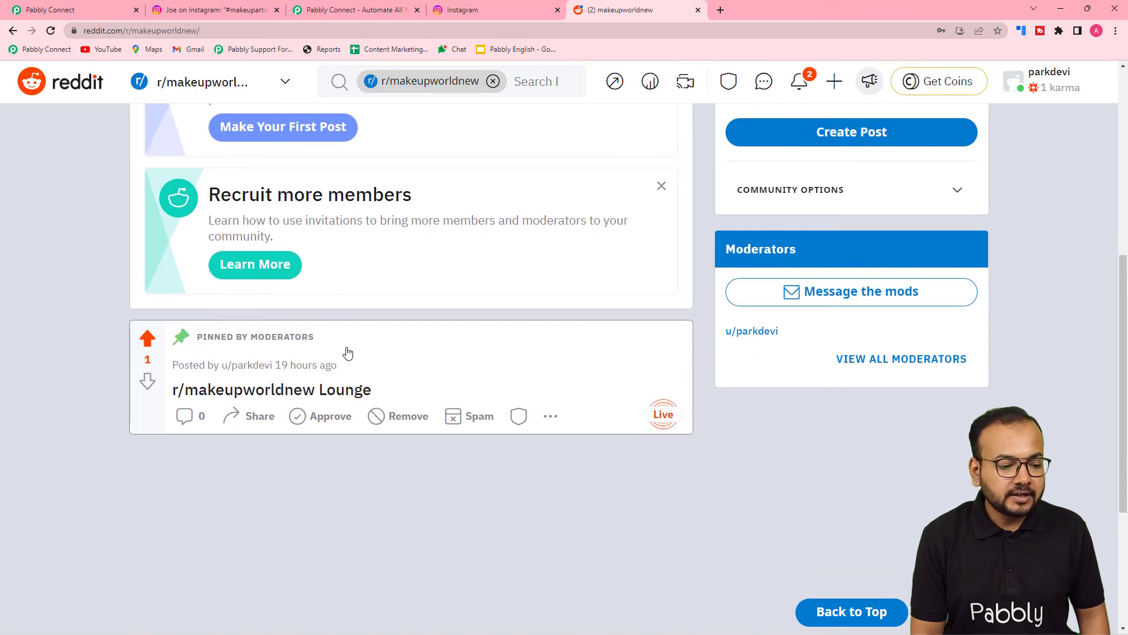
Save and test the Reddit step, returning post ID x3ucih and name t3_x3ucih
left_click(51, 5)
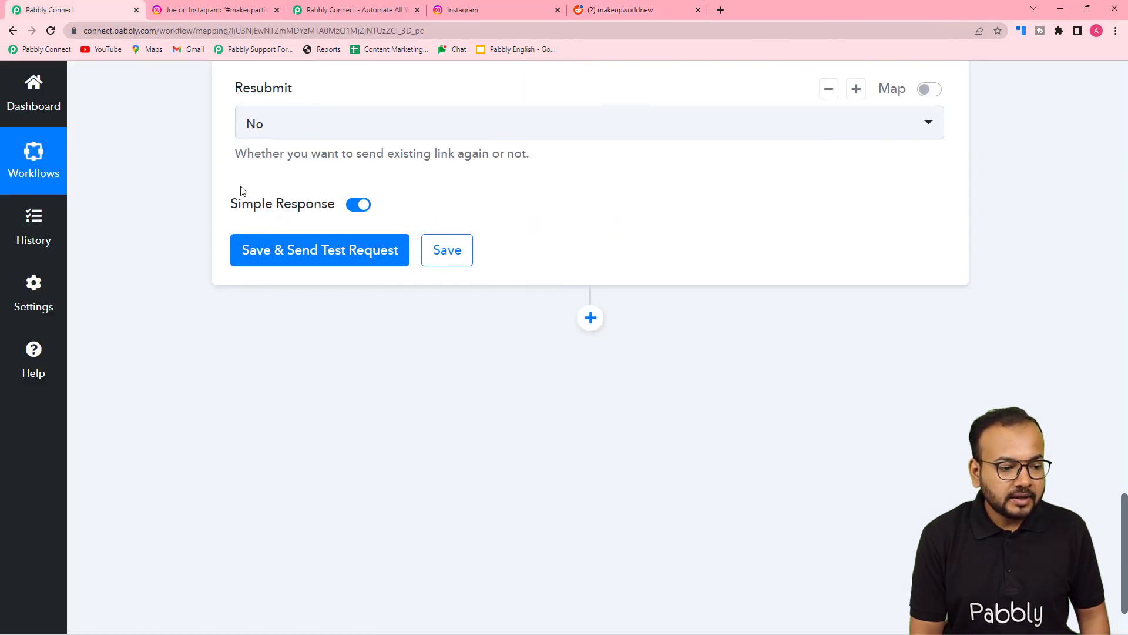
left_click(255, 251)
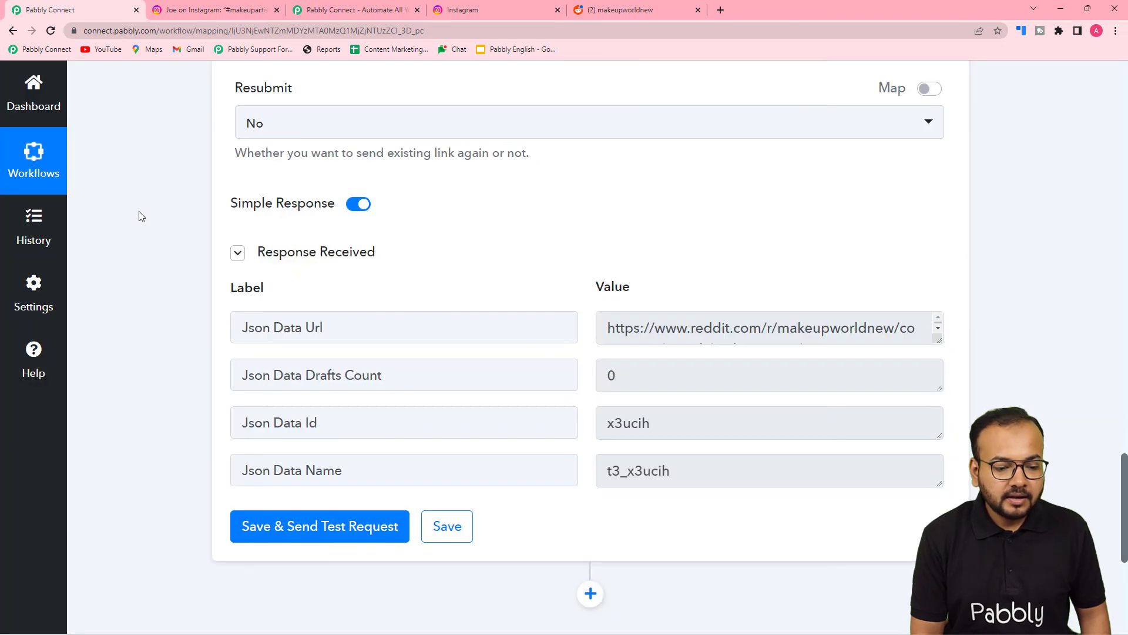
scroll(654, 232, "down", 3)
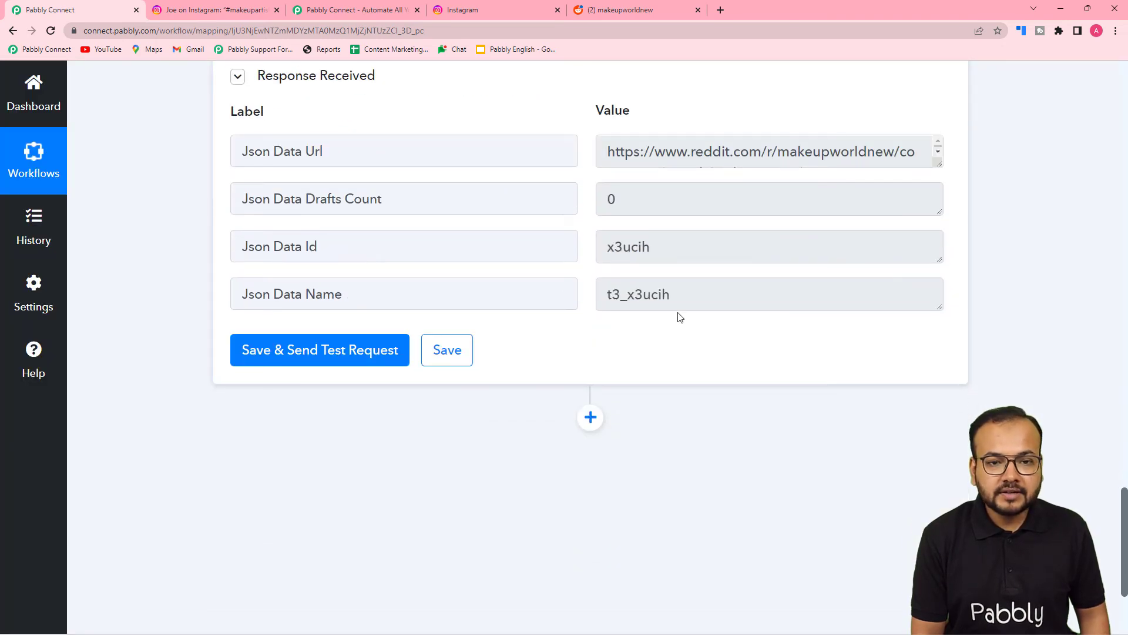
Reload r/makeupworldnew, find the new #makeupartist post and open its instagram.com link
left_click(612, 10)
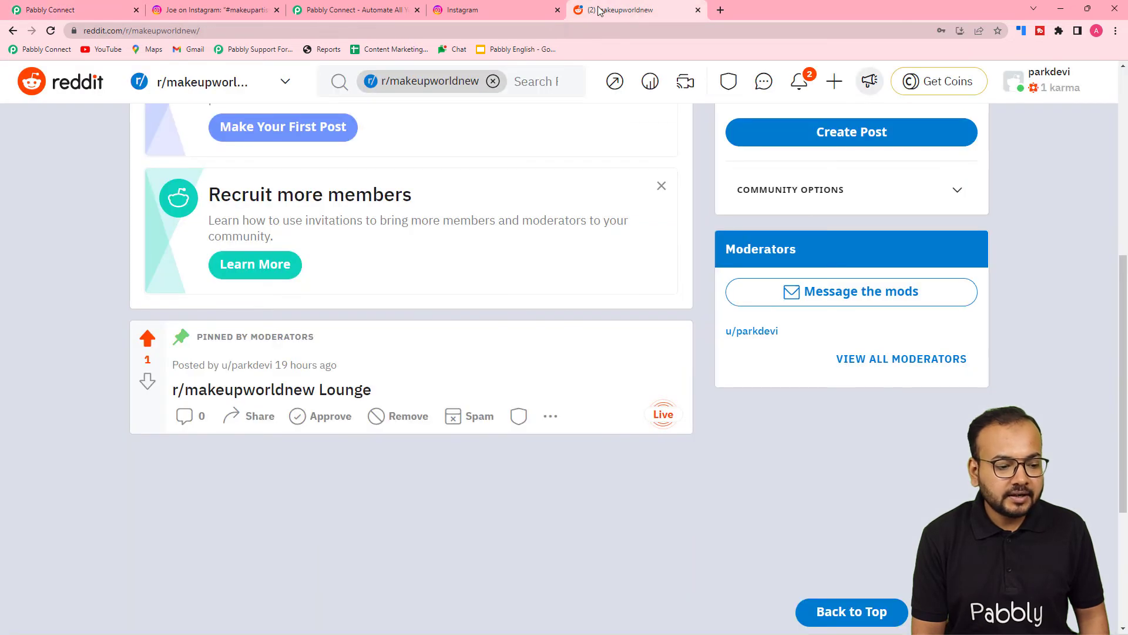
left_click(51, 31)
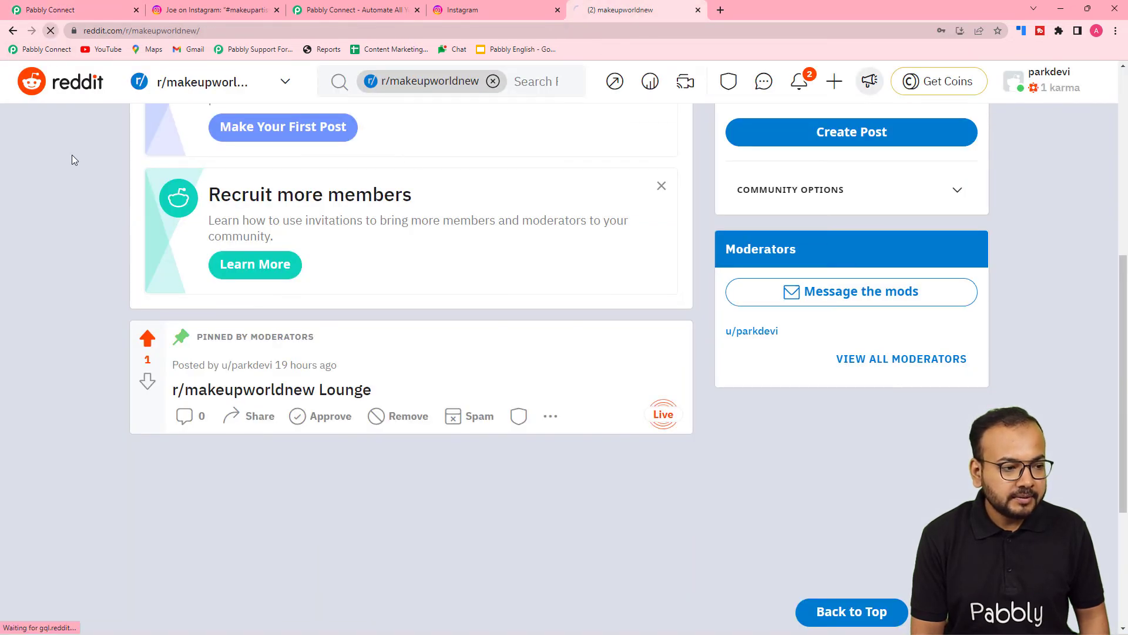
scroll(82, 247, "down", 3)
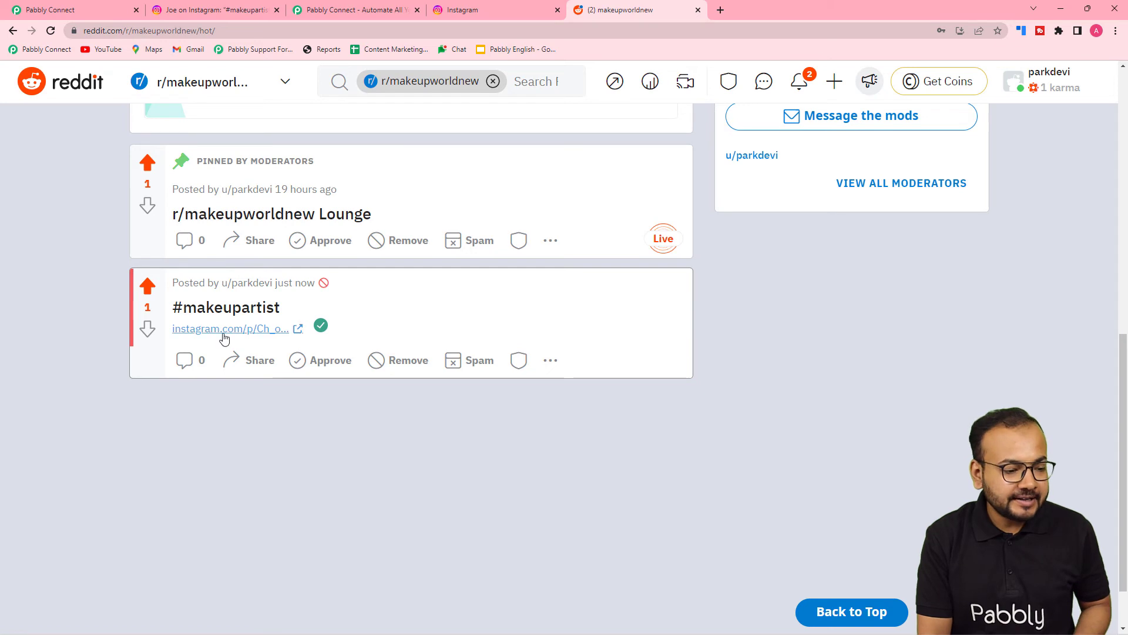
left_click(208, 330)
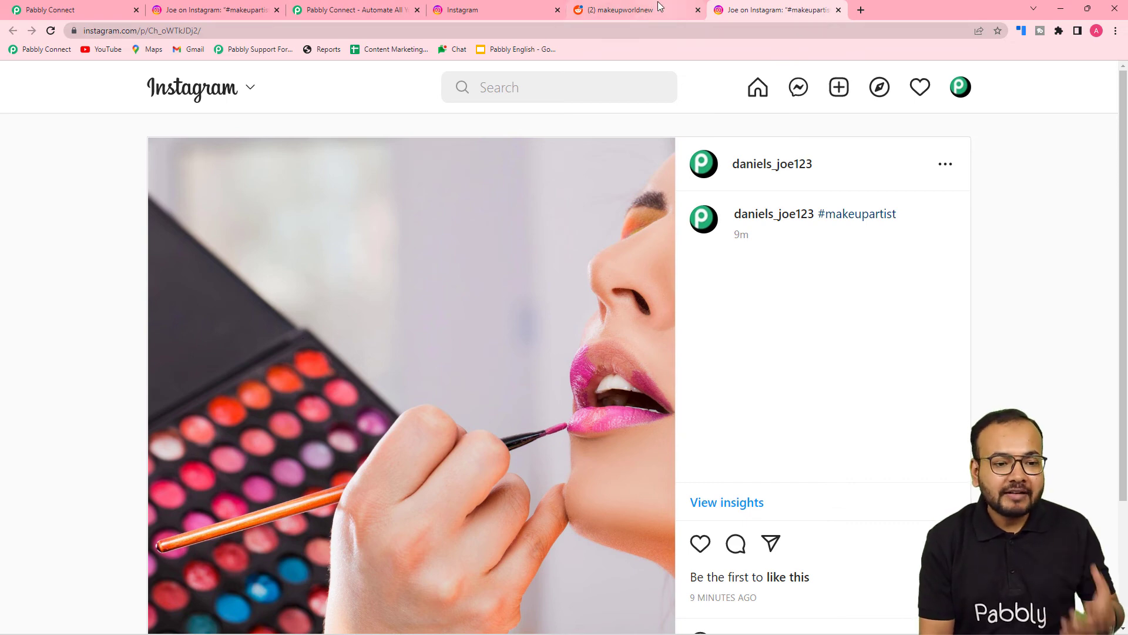
left_click(87, 8)
Collapse the Reddit action and the Instagram trigger steps
scroll(133, 333, "up", 15)
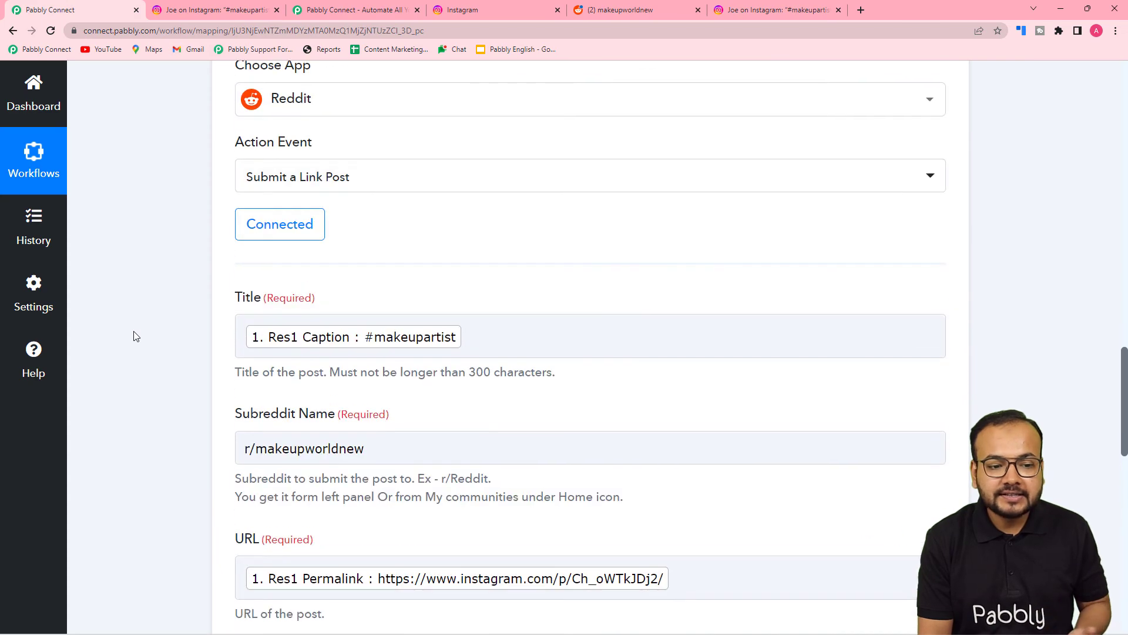
left_click(945, 230)
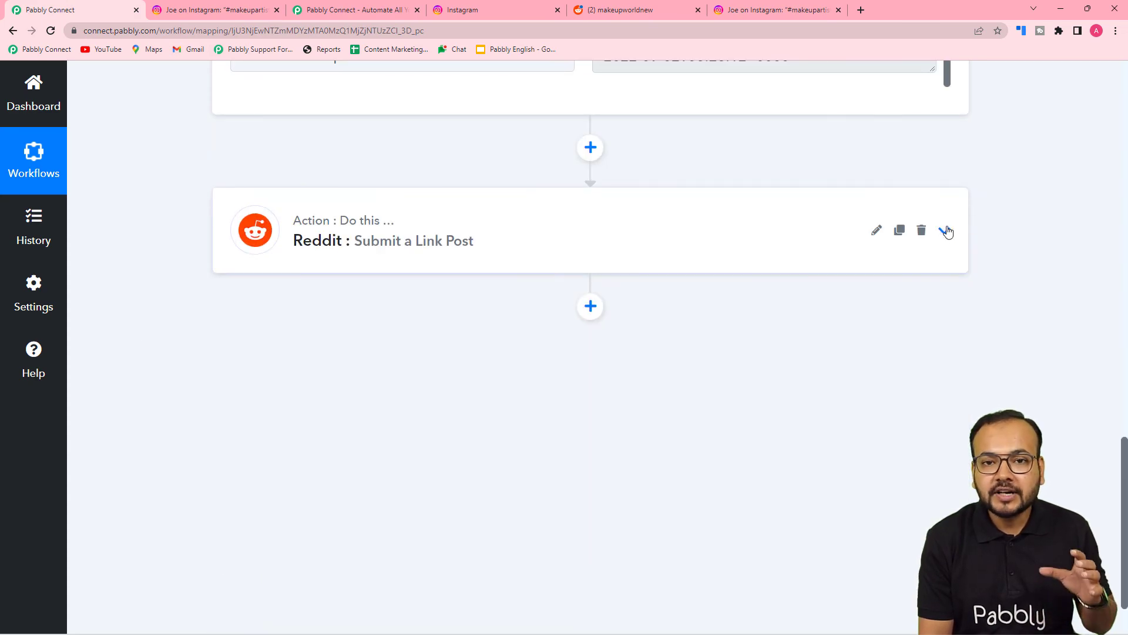
scroll(952, 264, "up", 10)
scroll(957, 282, "up", 7)
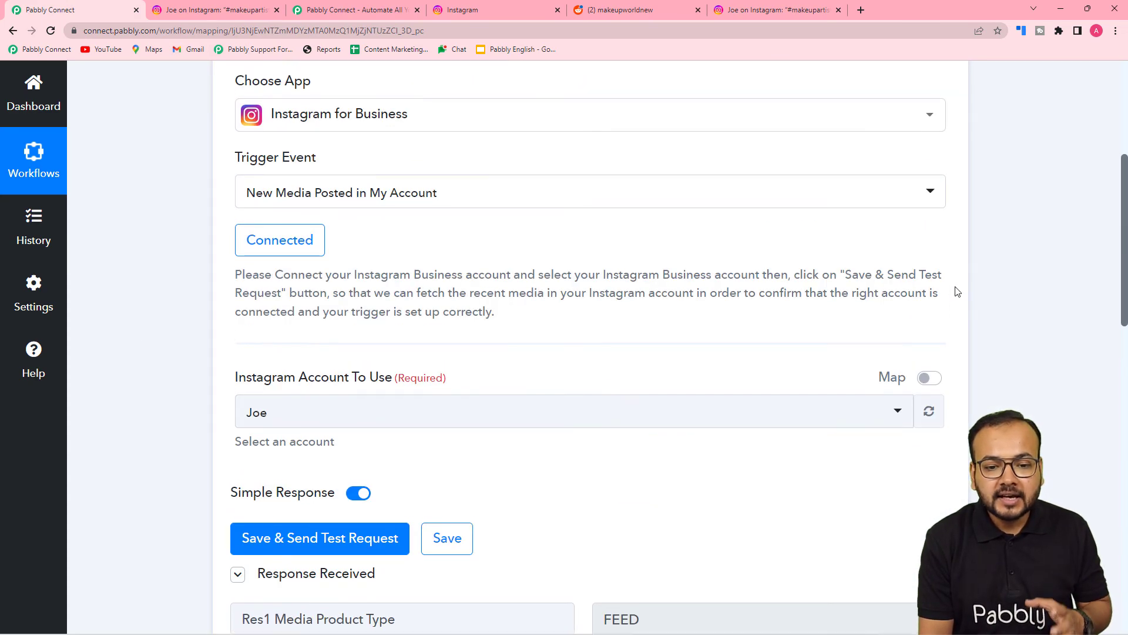
left_click(944, 238)
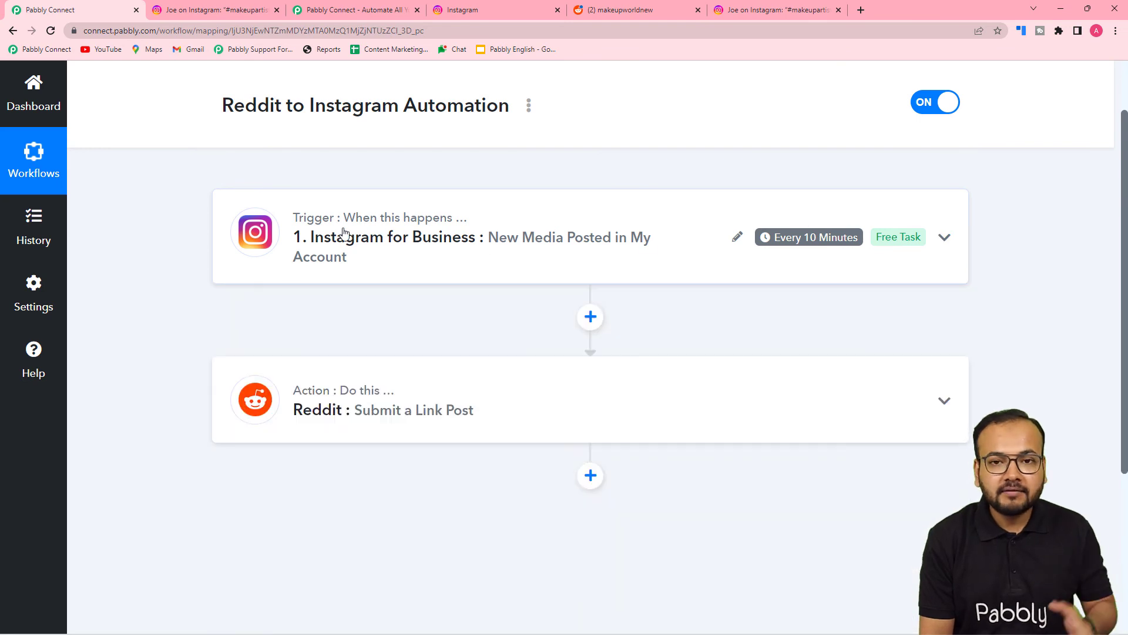
Glance at the Instagram feed and the subreddit's new post, then return to the workflow
left_click(469, 8)
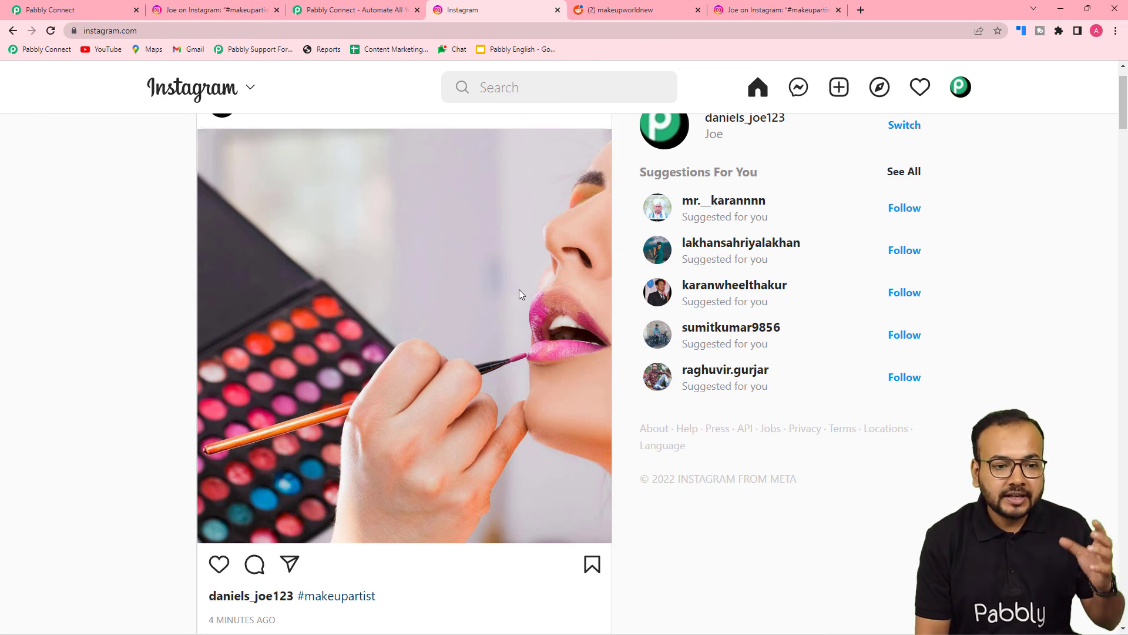
left_click(626, 9)
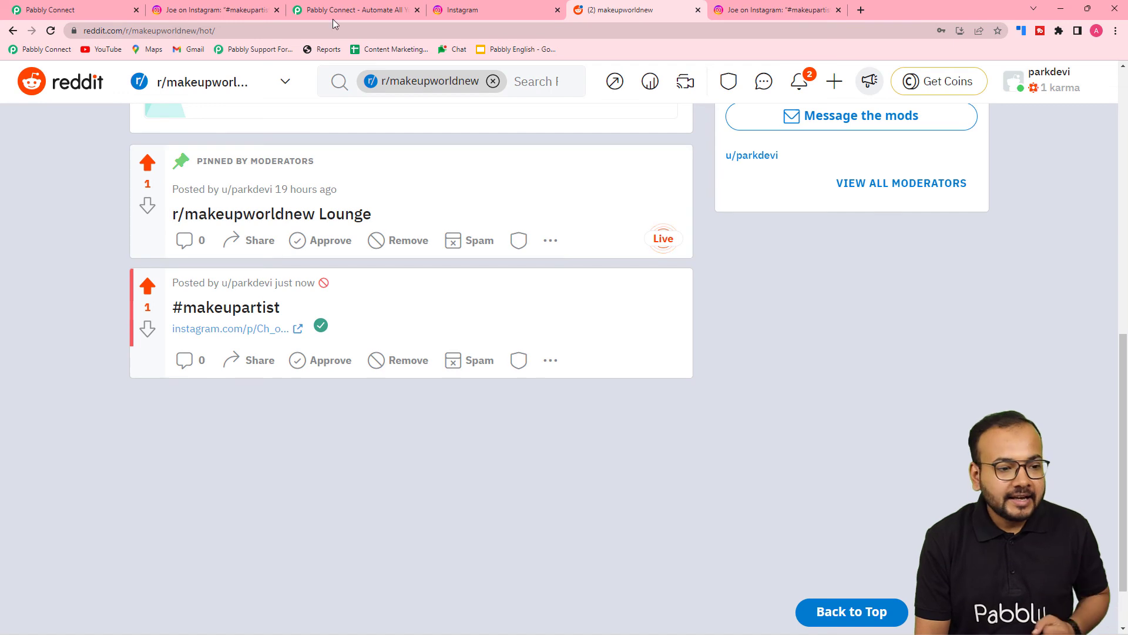
left_click(70, 10)
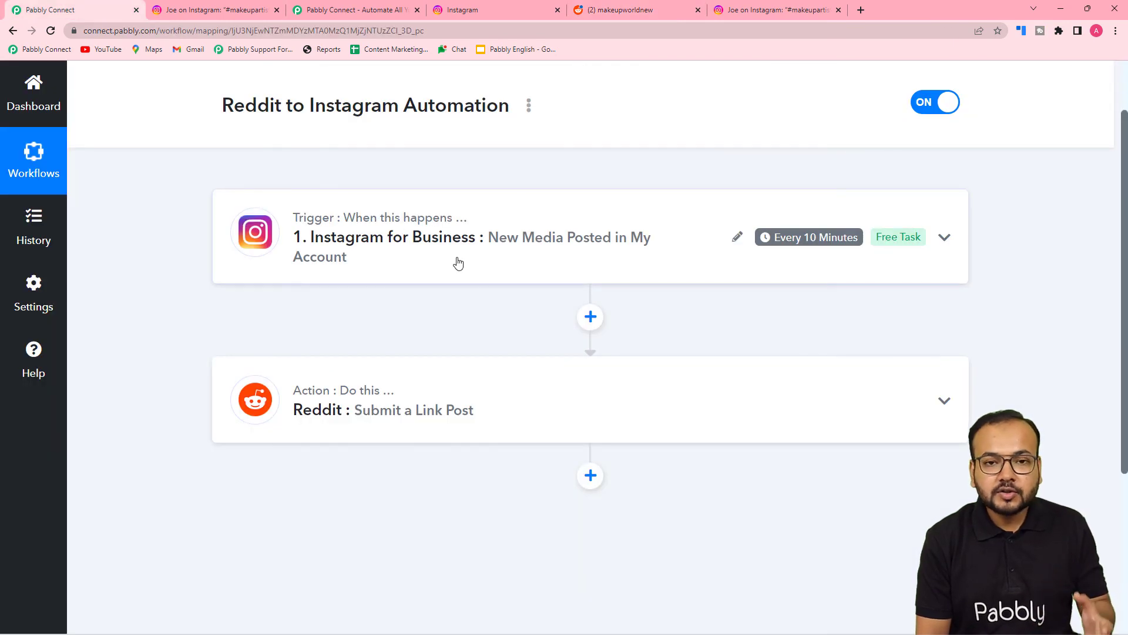